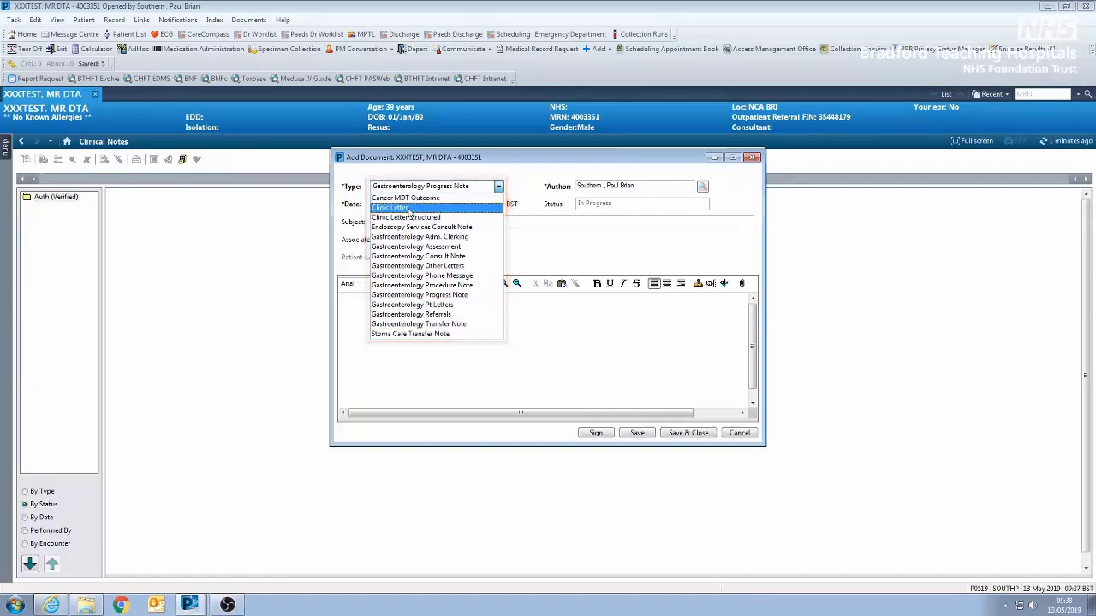
# - Set the new document's type to Clinic Letter and insert the #ft auto-text phrase below the appointment date
pyautogui.click(410, 212)
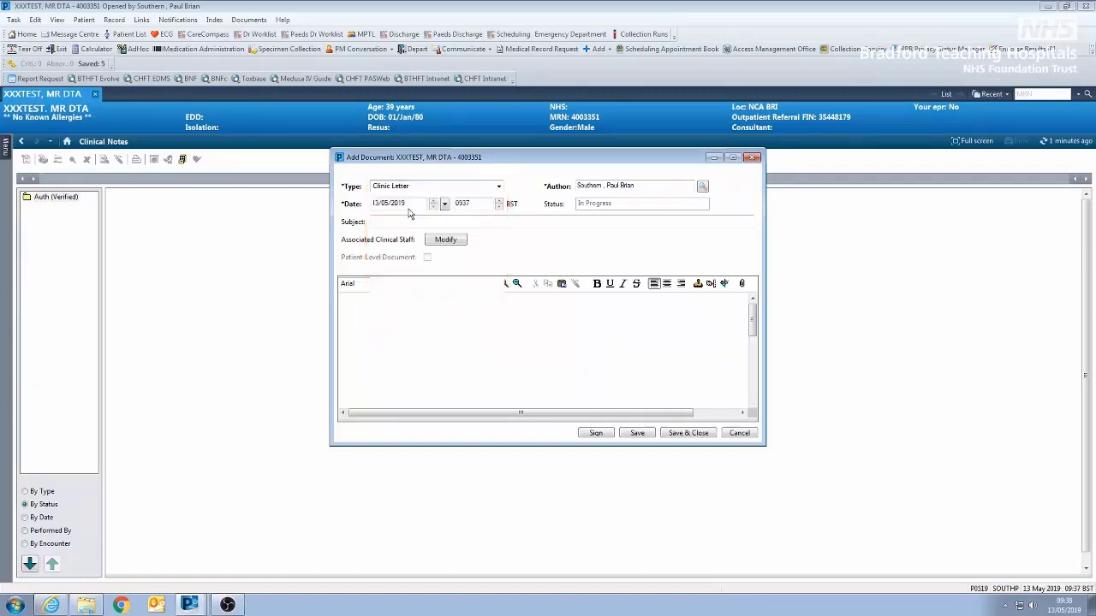
pyautogui.click(732, 159)
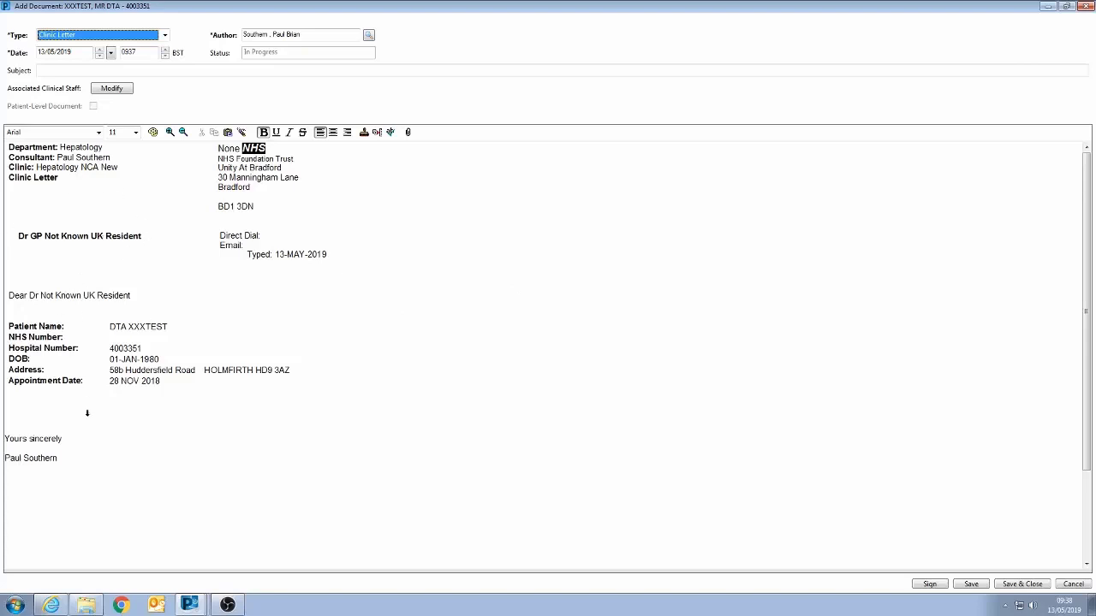
pyautogui.click(60, 399)
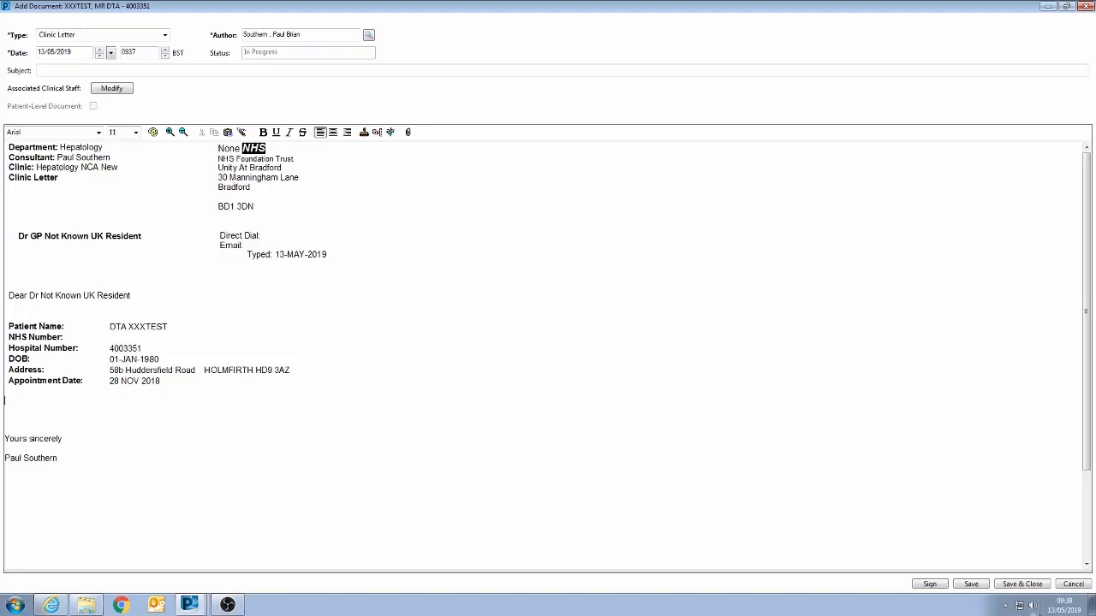
pyautogui.write('#')
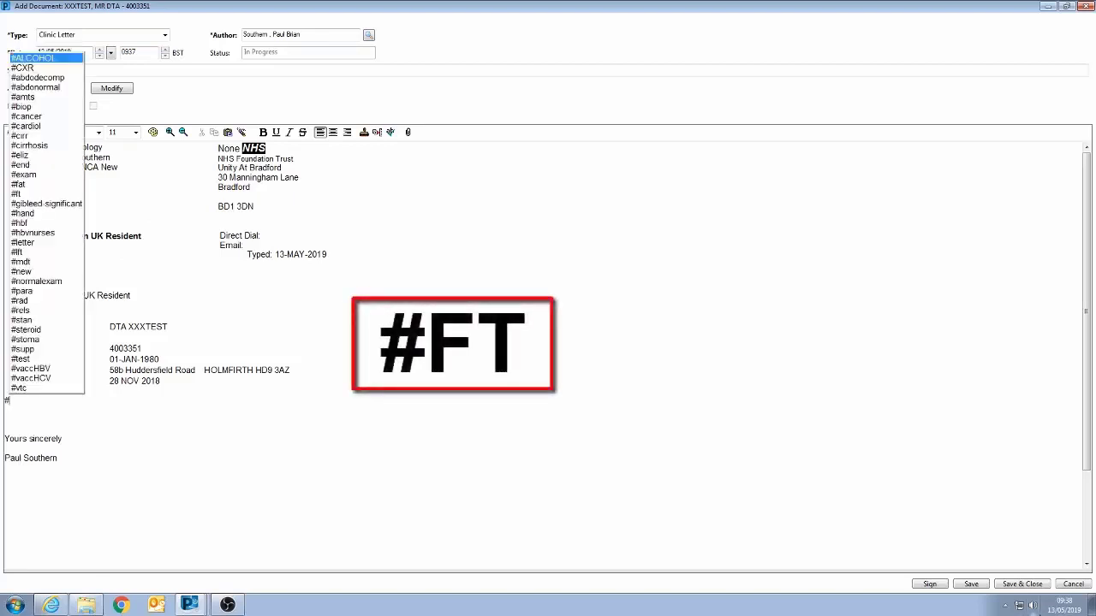
pyautogui.write('ft')
pyautogui.press('Return')
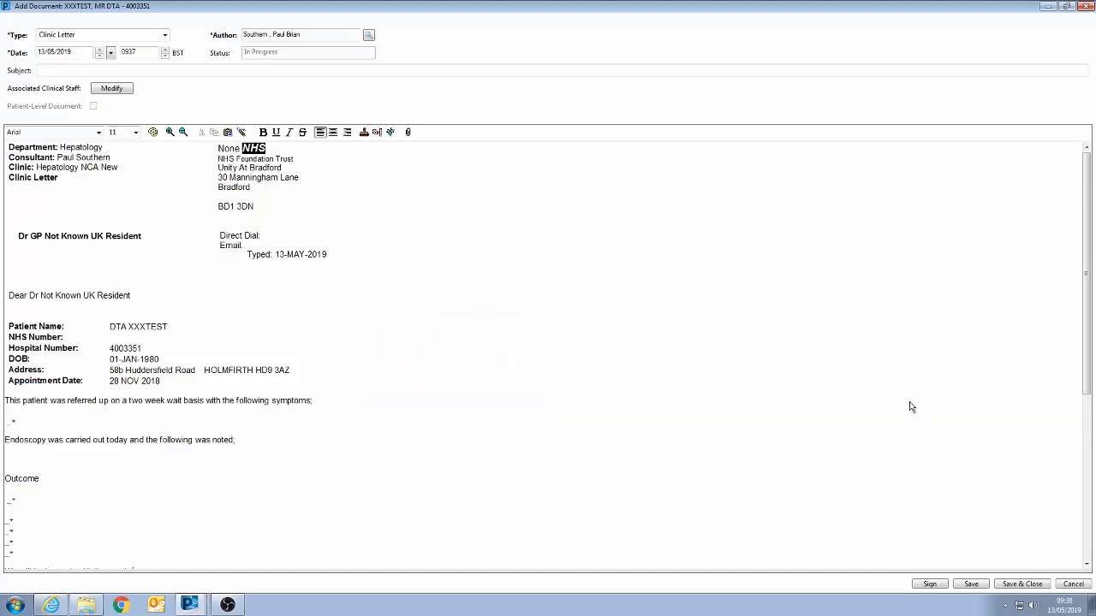
# - Choose Anaemia as the referral symptom and "The following tests have been requested" as the outcome in the letter
pyautogui.scroll(-2, 911, 406)
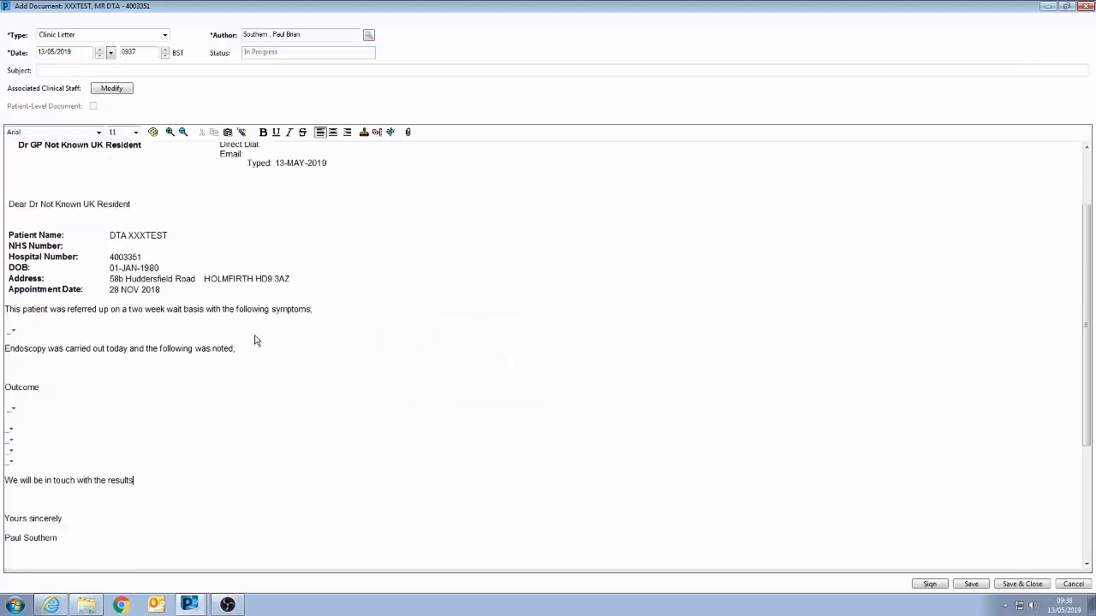
pyautogui.click(17, 332)
pyautogui.click(53, 302)
pyautogui.click(12, 412)
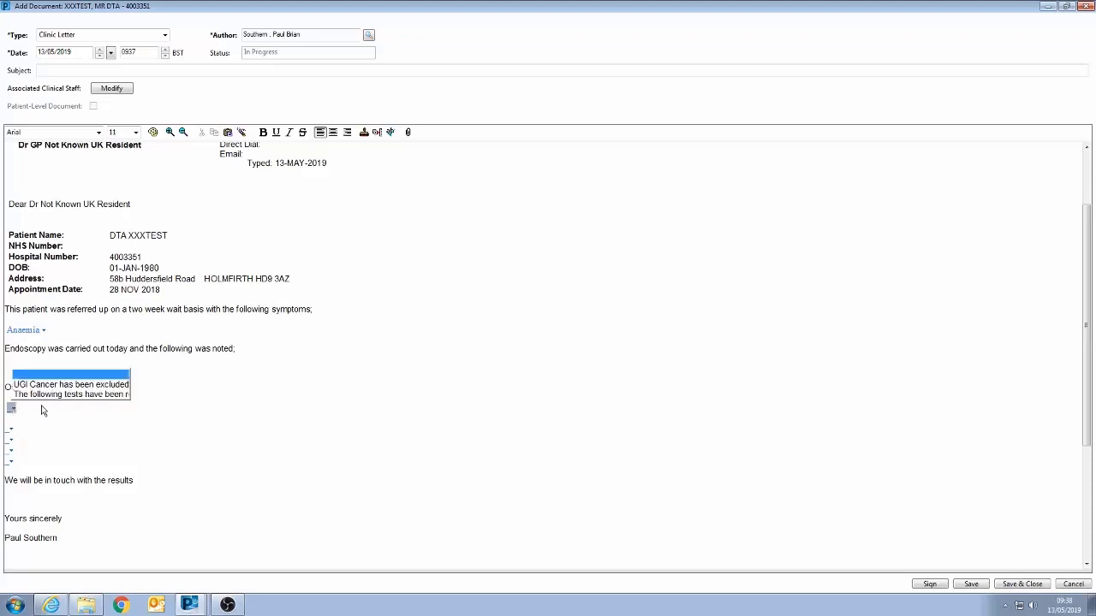
pyautogui.click(62, 395)
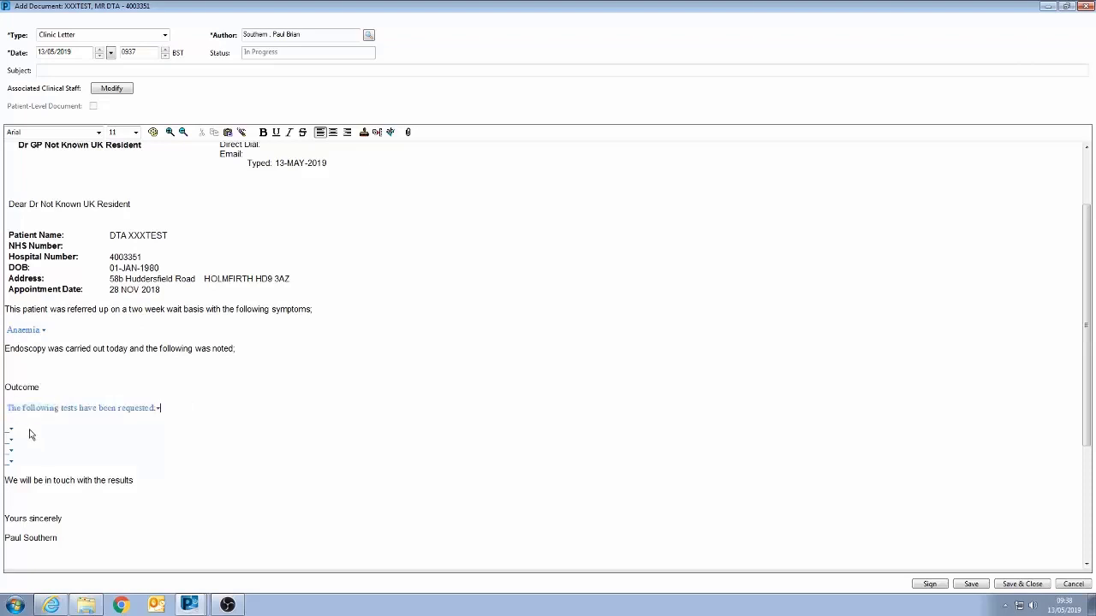
# - Select CT Thorax, abdomen and pelvis and Ultrasound as the requested tests, then sign the letter
pyautogui.click(10, 429)
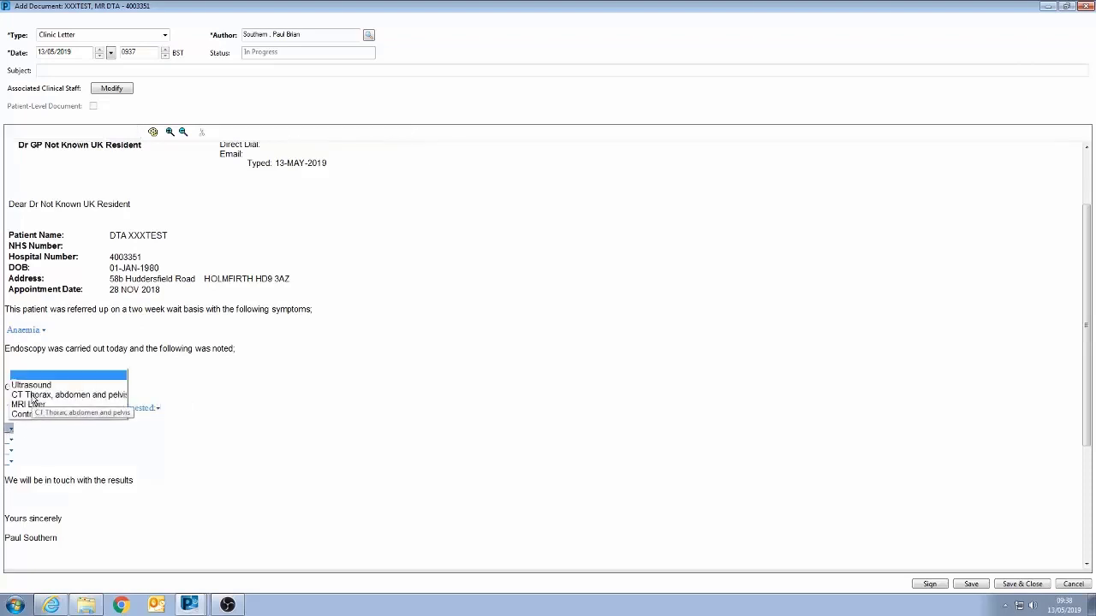
pyautogui.click(36, 395)
pyautogui.click(12, 443)
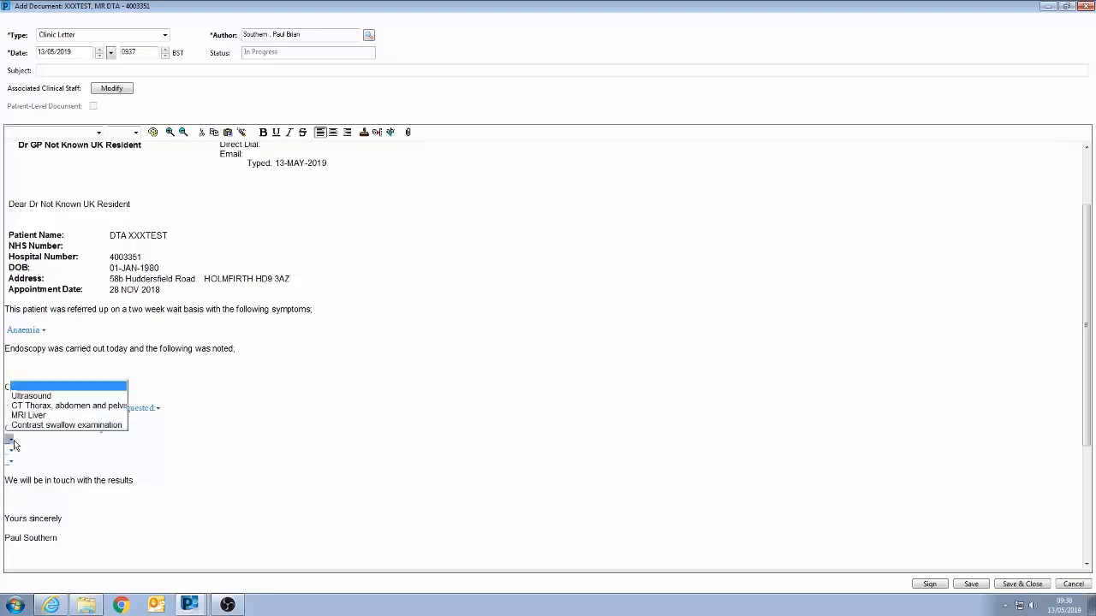
pyautogui.click(36, 401)
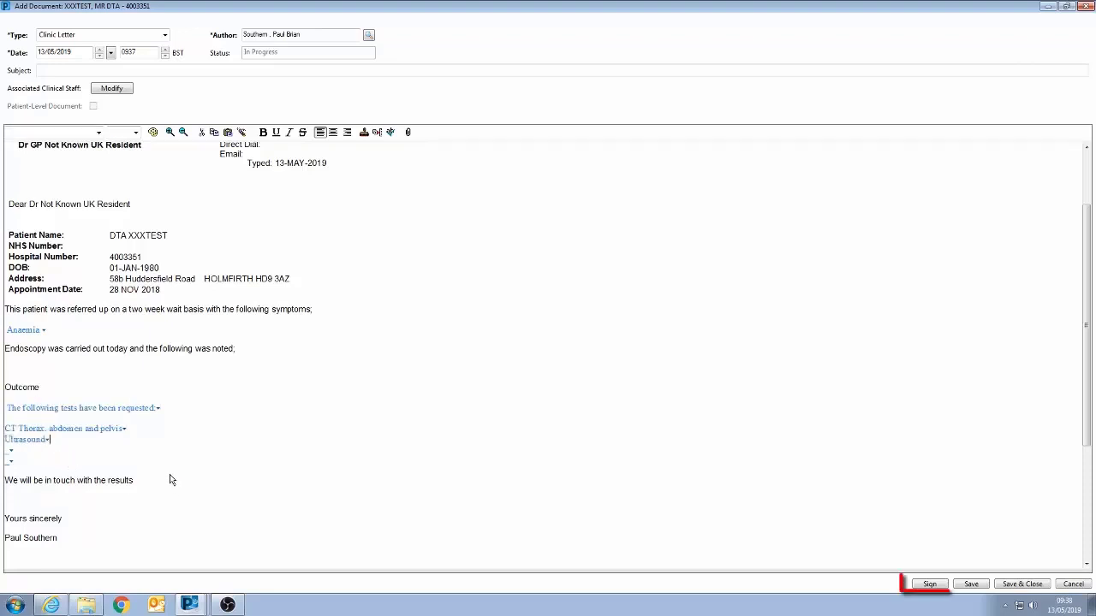
pyautogui.click(931, 584)
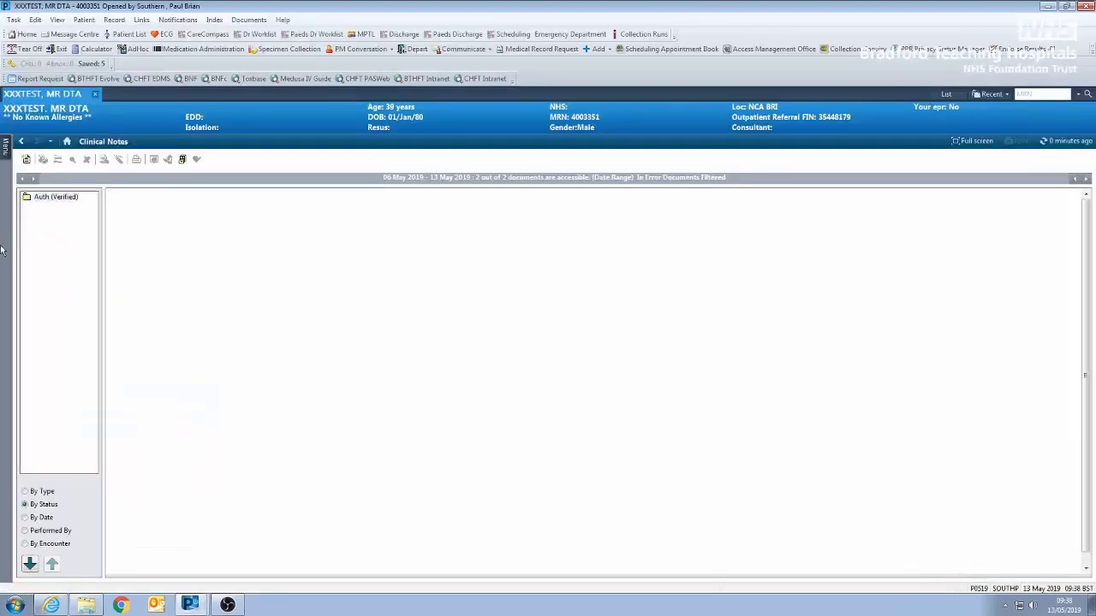
# - Open the newest Clinic Letter in the patient's Documentation and read through its contents
pyautogui.click(6, 151)
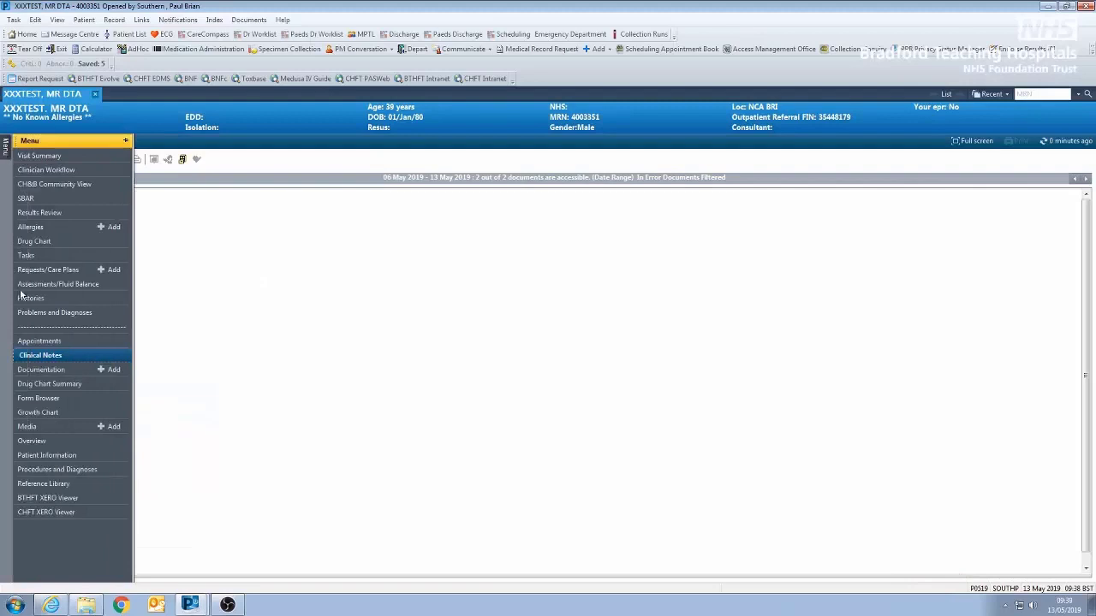
pyautogui.click(42, 368)
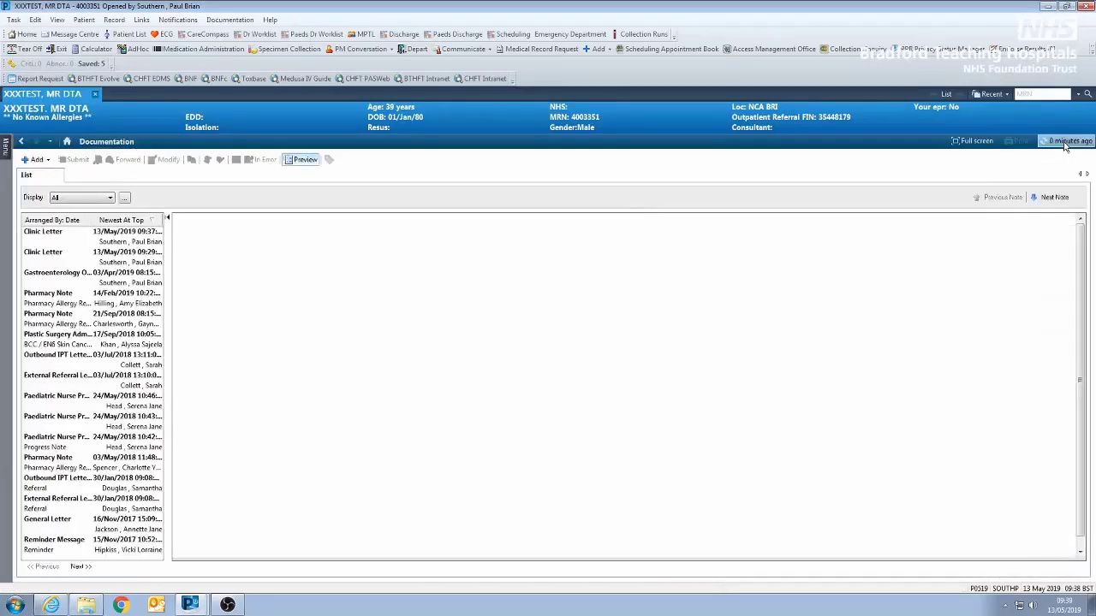
pyautogui.click(123, 244)
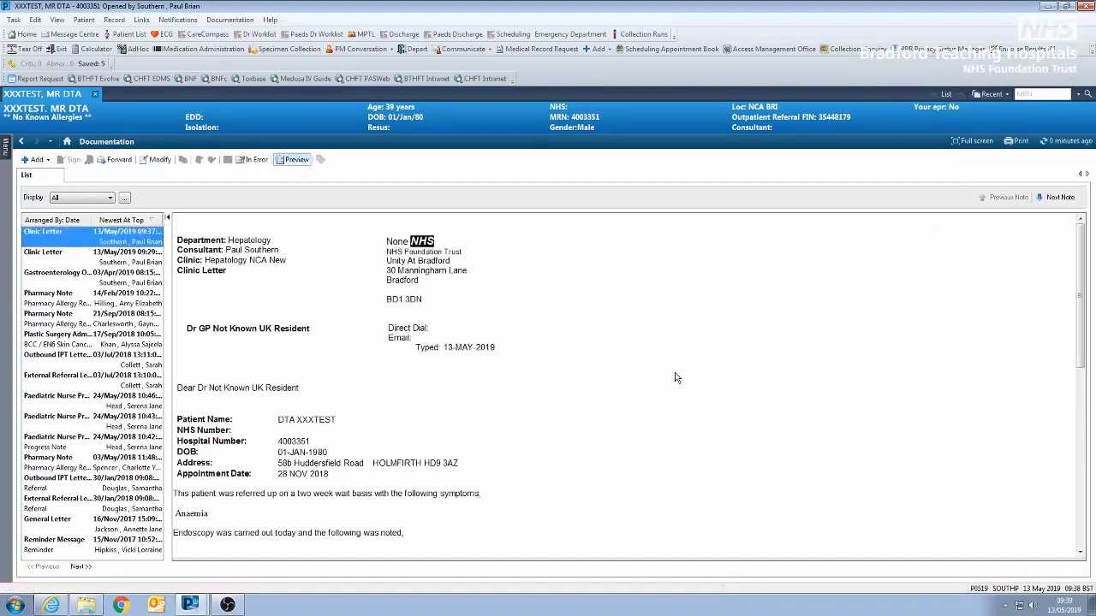
pyautogui.scroll(-5, 679, 377)
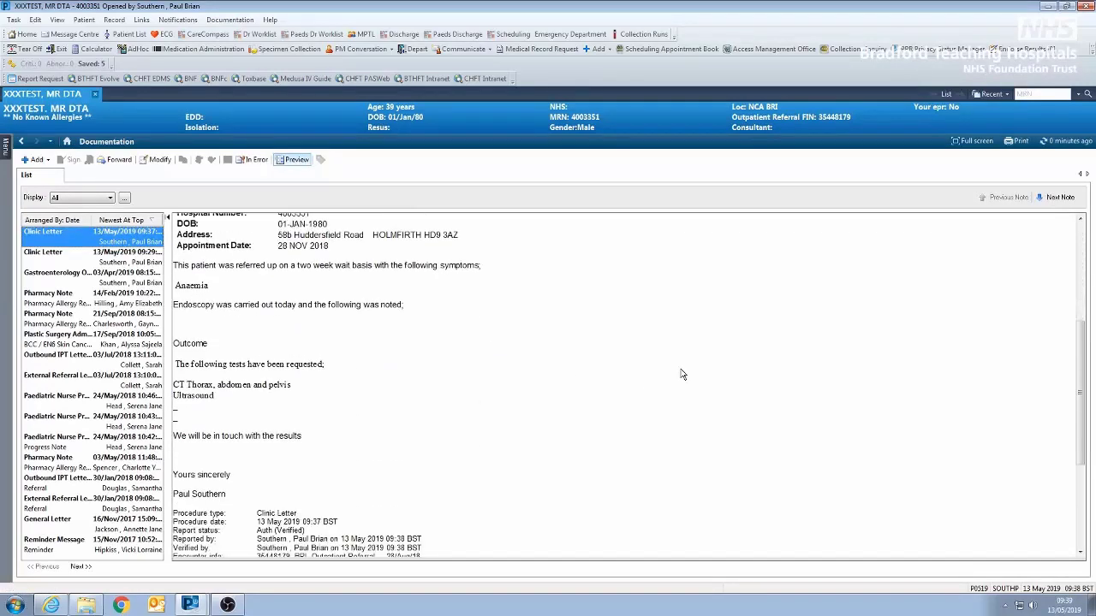
pyautogui.scroll(3, 683, 374)
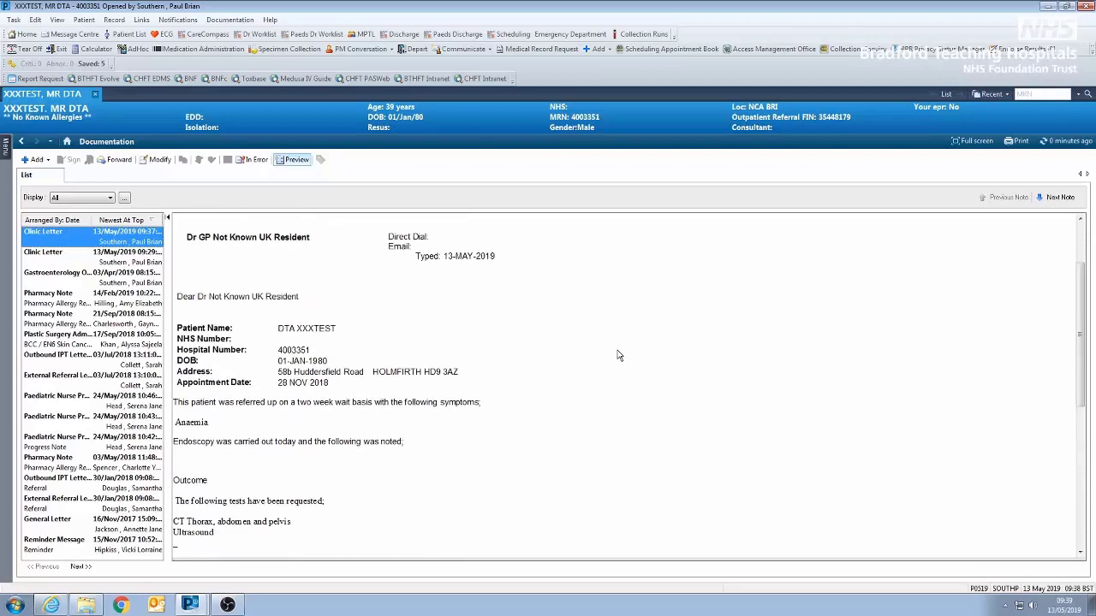
# - Start a new document in Clinical Notes and open the auto-text manager from it
pyautogui.click(3, 154)
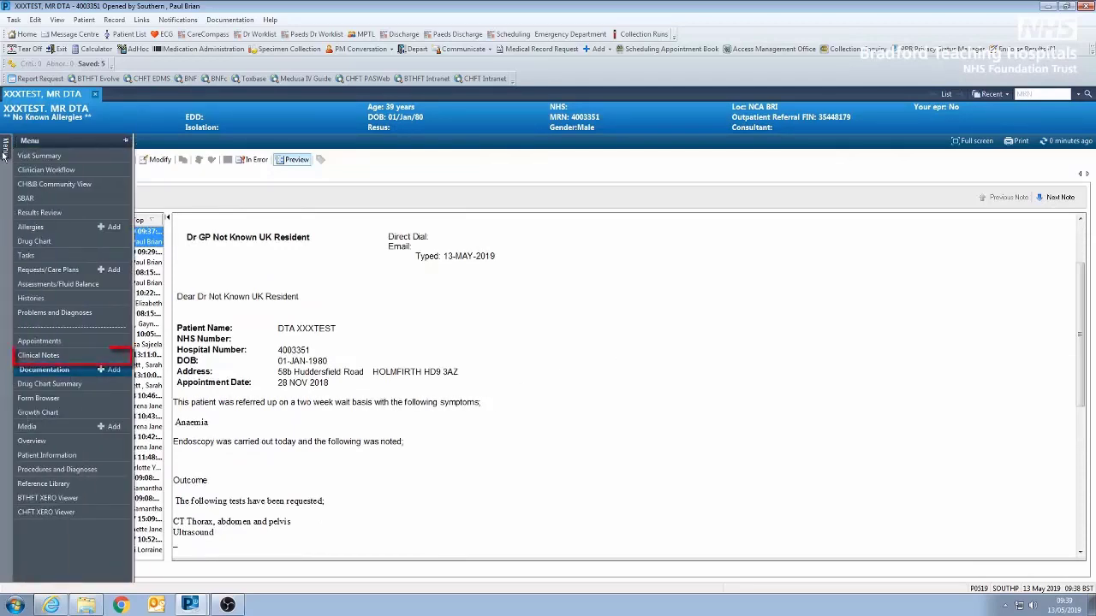
pyautogui.click(50, 356)
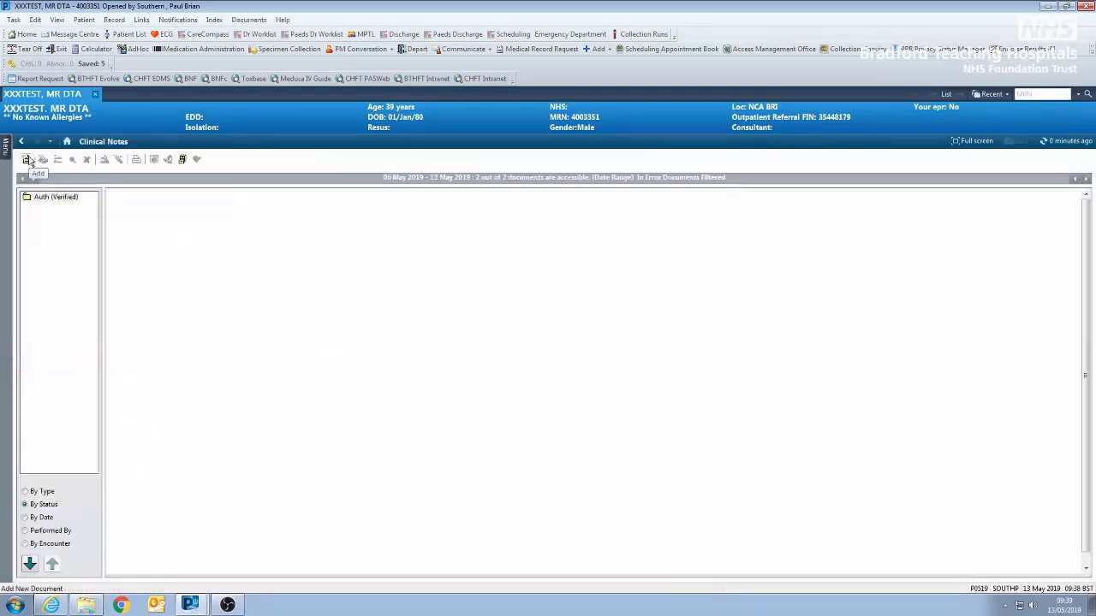
pyautogui.click(27, 159)
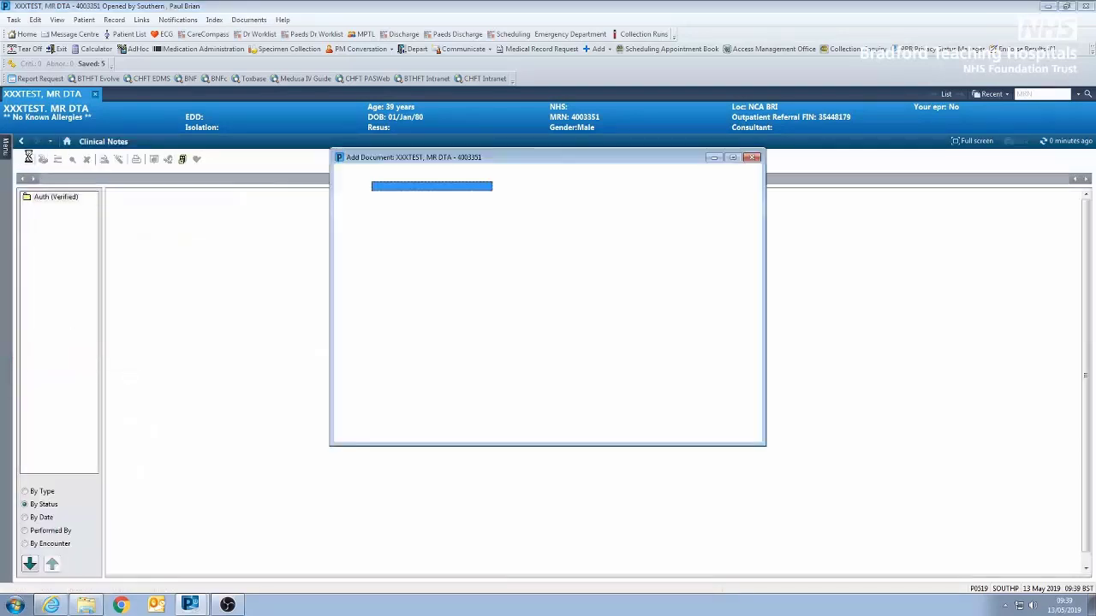
pyautogui.click(735, 159)
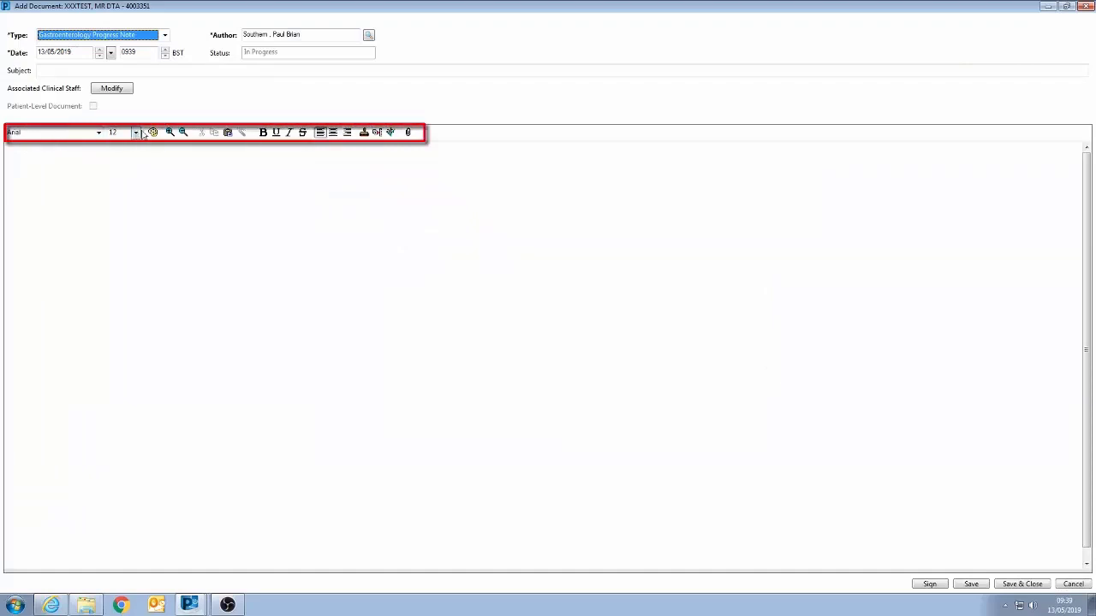
pyautogui.click(377, 133)
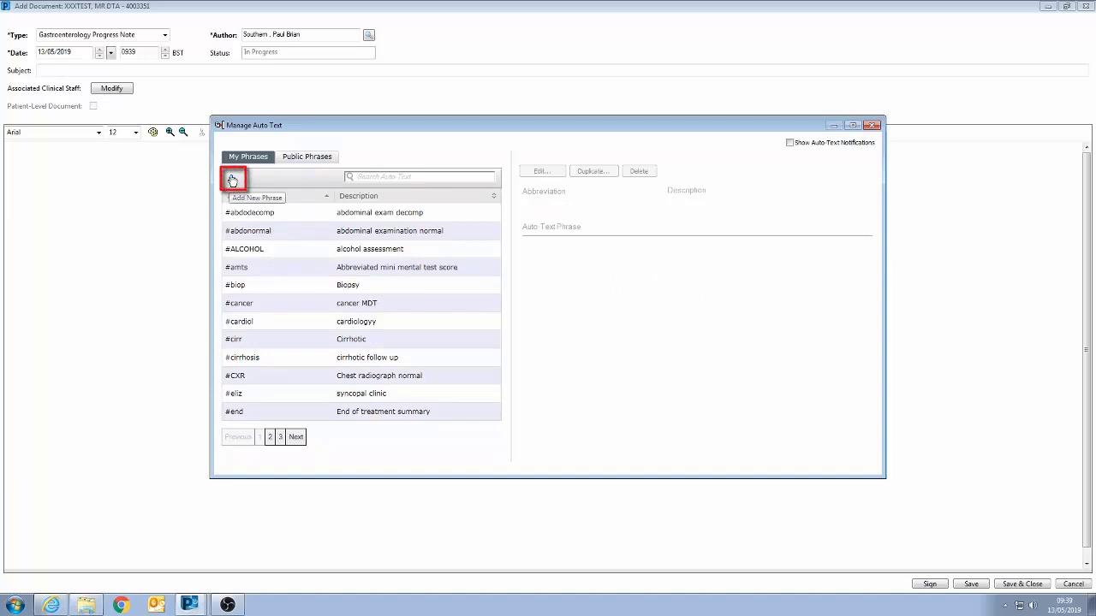
# - Create a new phrase with abbreviation #test and description "test for FT", and show its advanced view
pyautogui.click(232, 180)
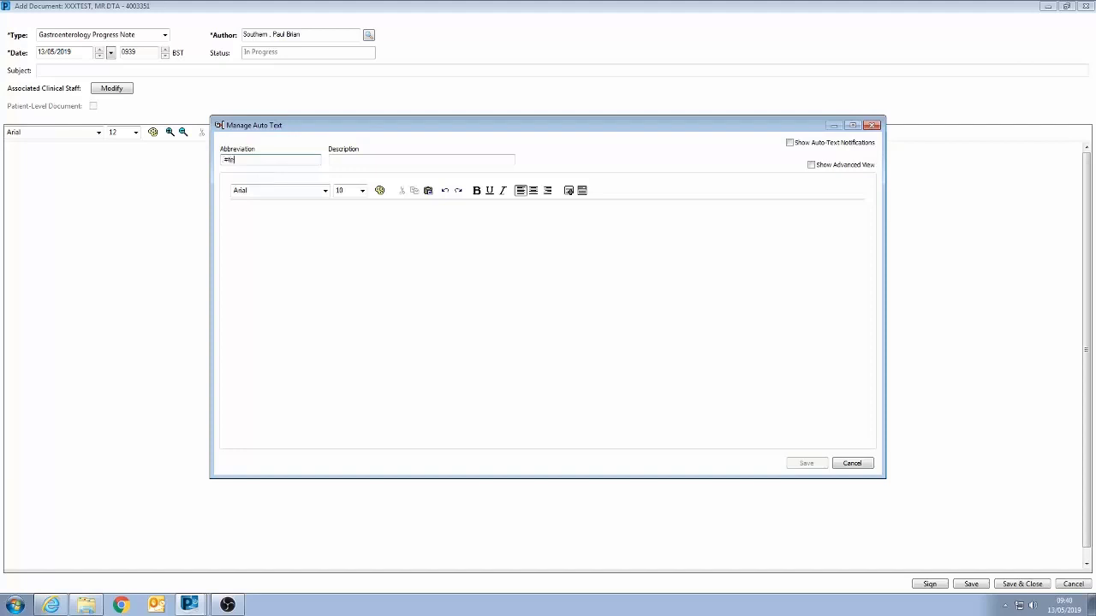
pyautogui.click(362, 163)
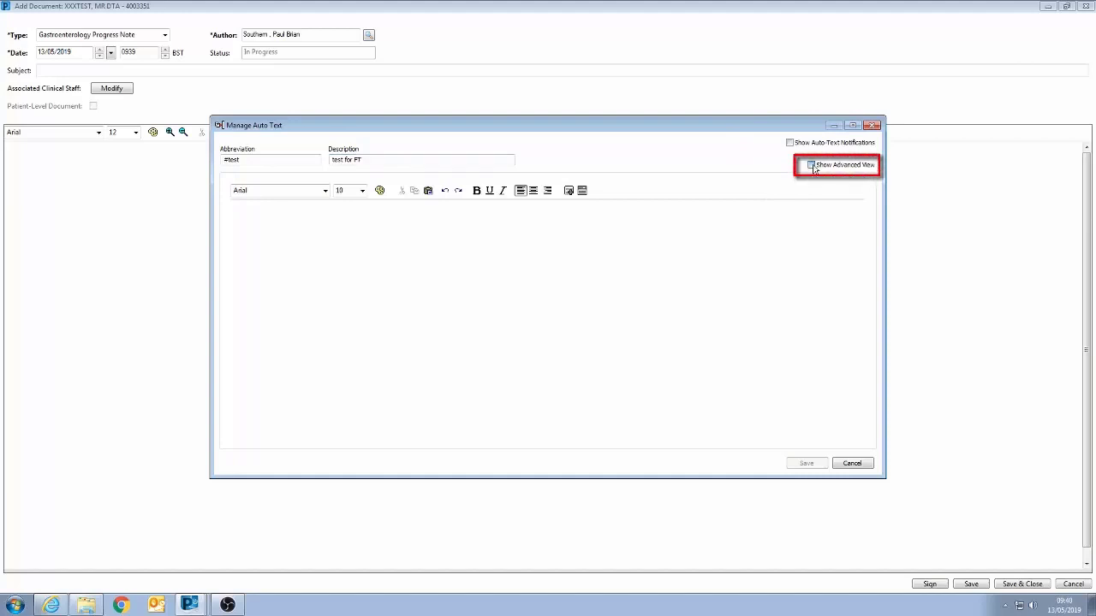
pyautogui.click(812, 165)
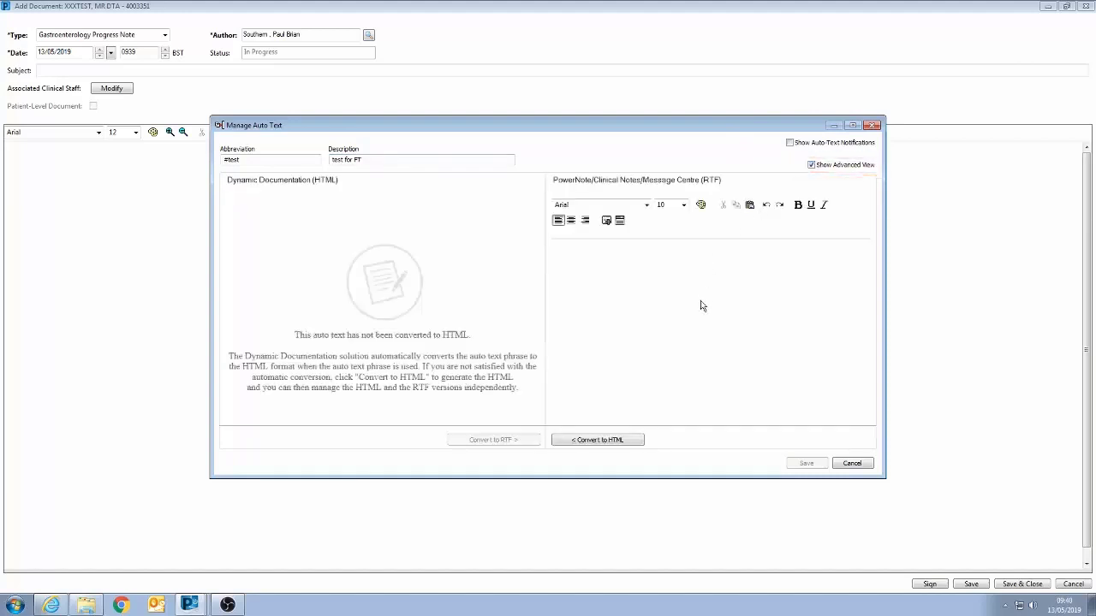
# - Enter "This patient attended for a fast track examination." as the opening line of the phrase's RTF version
pyautogui.click(623, 283)
pyautogui.click(612, 307)
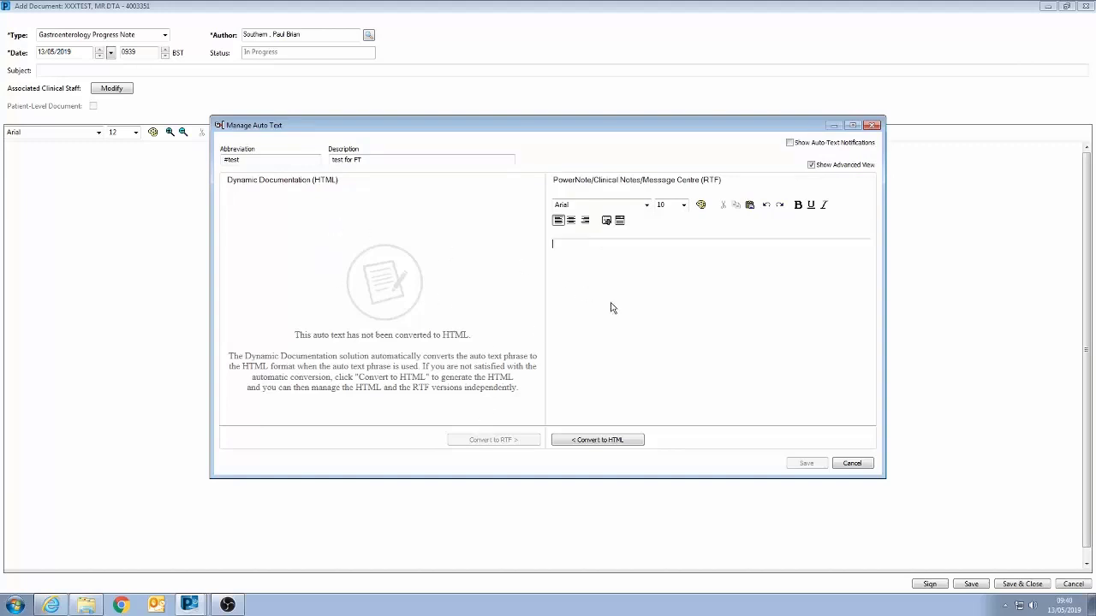
pyautogui.click(854, 125)
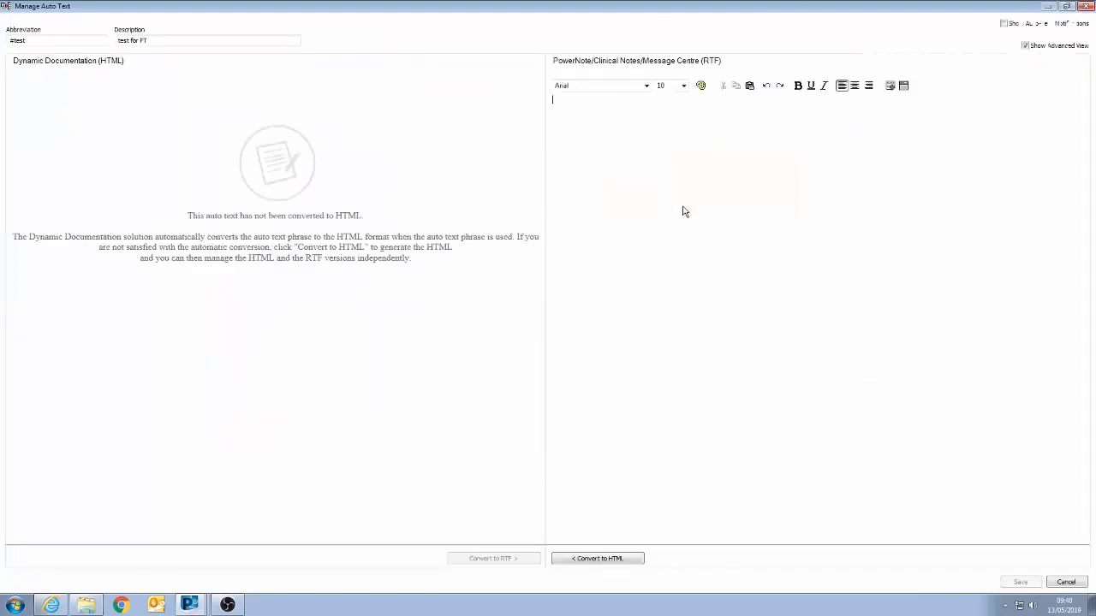
pyautogui.press('Return')
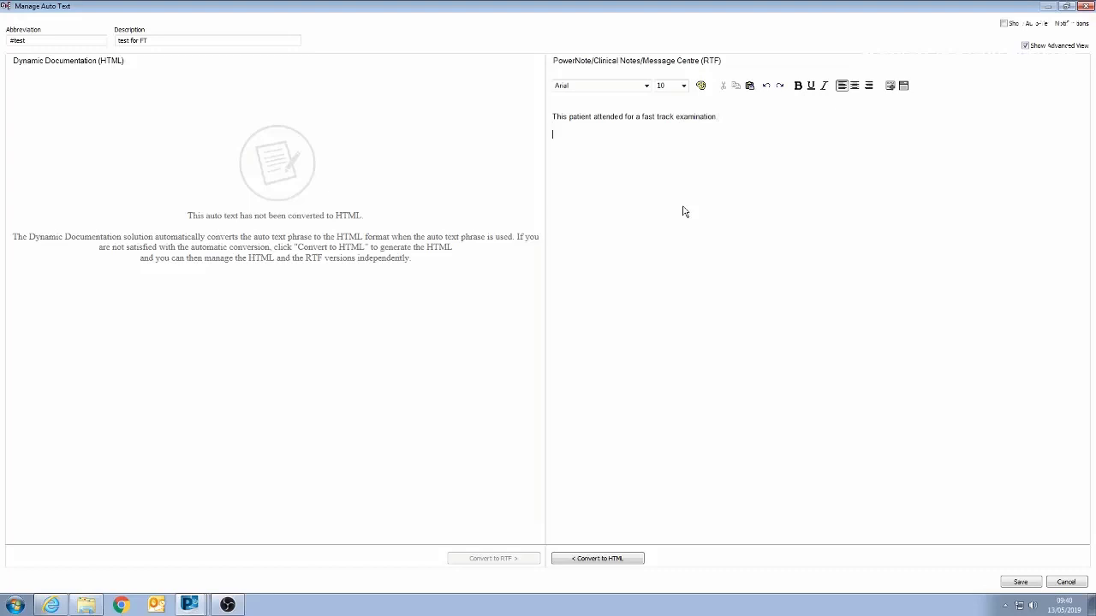
# - Insert the Allergies Template smart template below the opening sentence
pyautogui.click(891, 87)
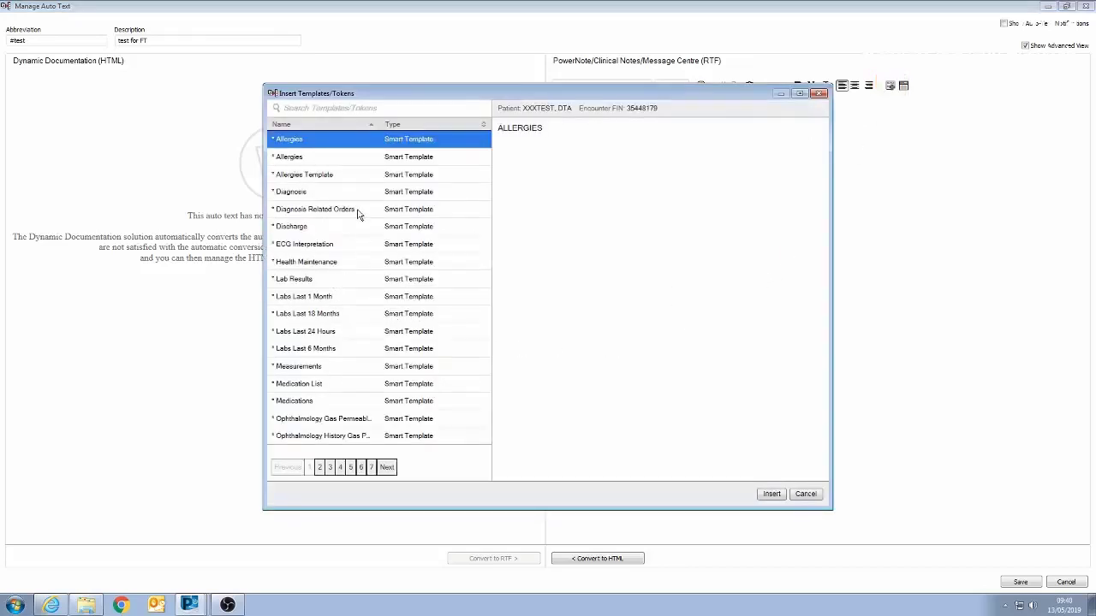
pyautogui.click(340, 176)
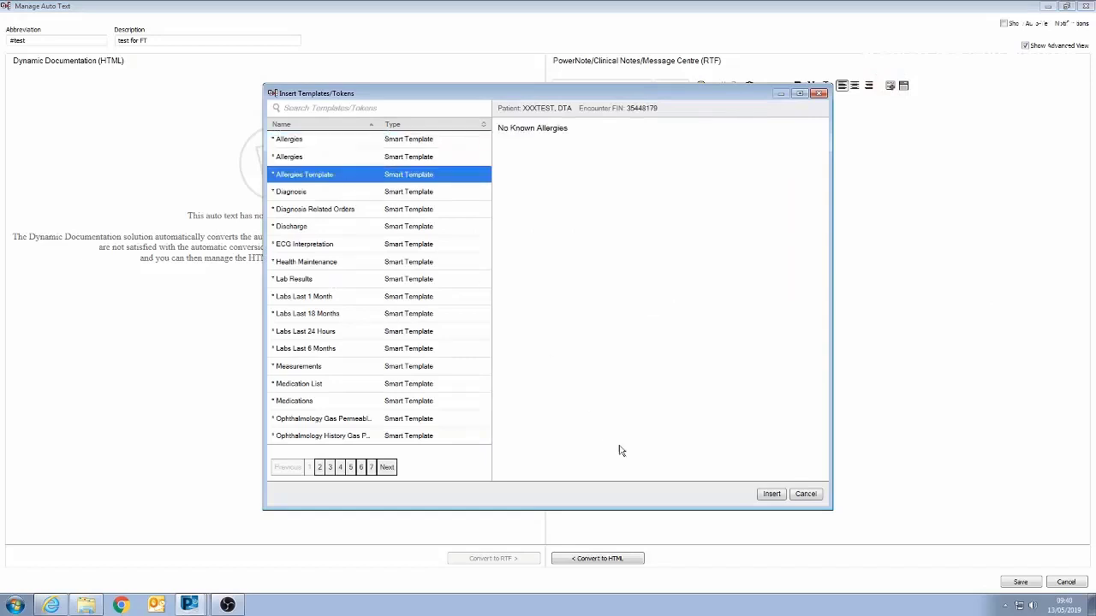
pyautogui.click(771, 495)
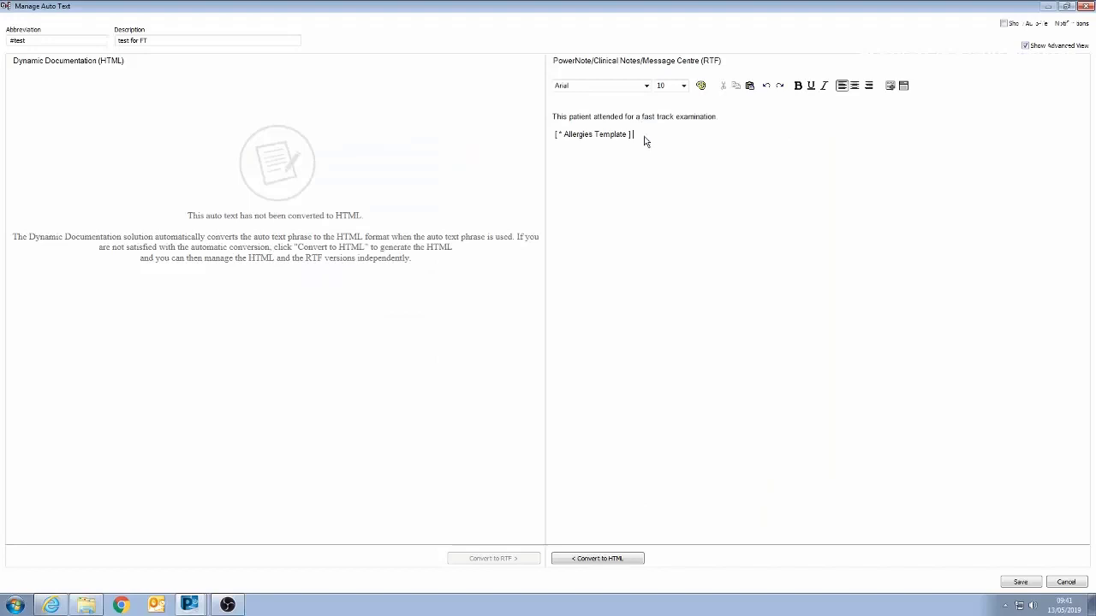
# - Add an "Allergies" heading on its own line above the allergies smart template
pyautogui.press('Return')
pyautogui.press('Return')
pyautogui.press('Down')
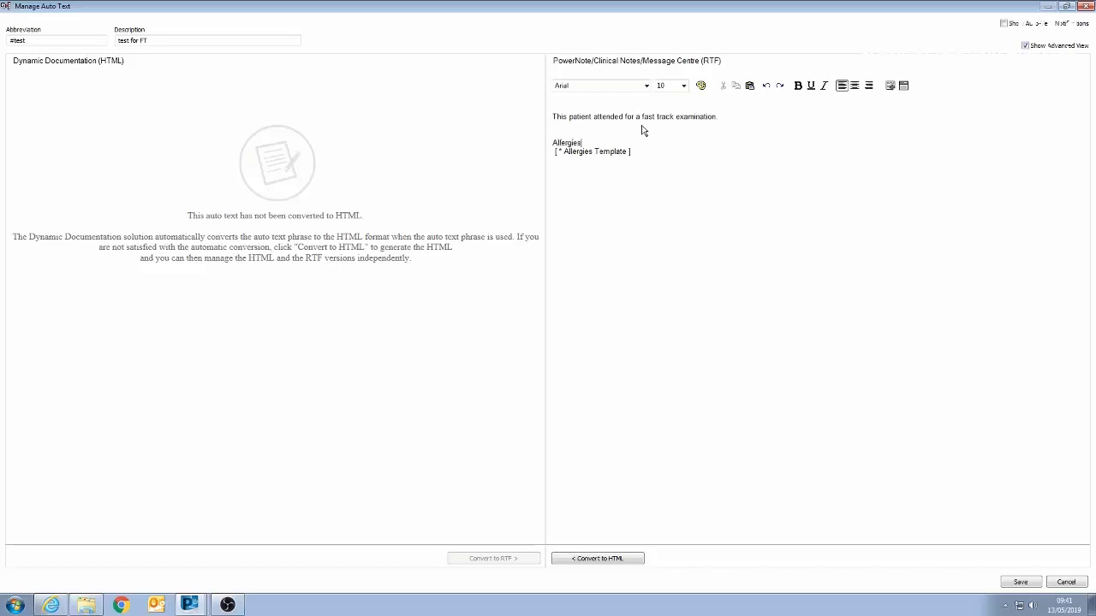
pyautogui.write('Allergies')
pyautogui.press('Return')
# - Insert the Medication List smart template below the Allergies Template
pyautogui.click(890, 87)
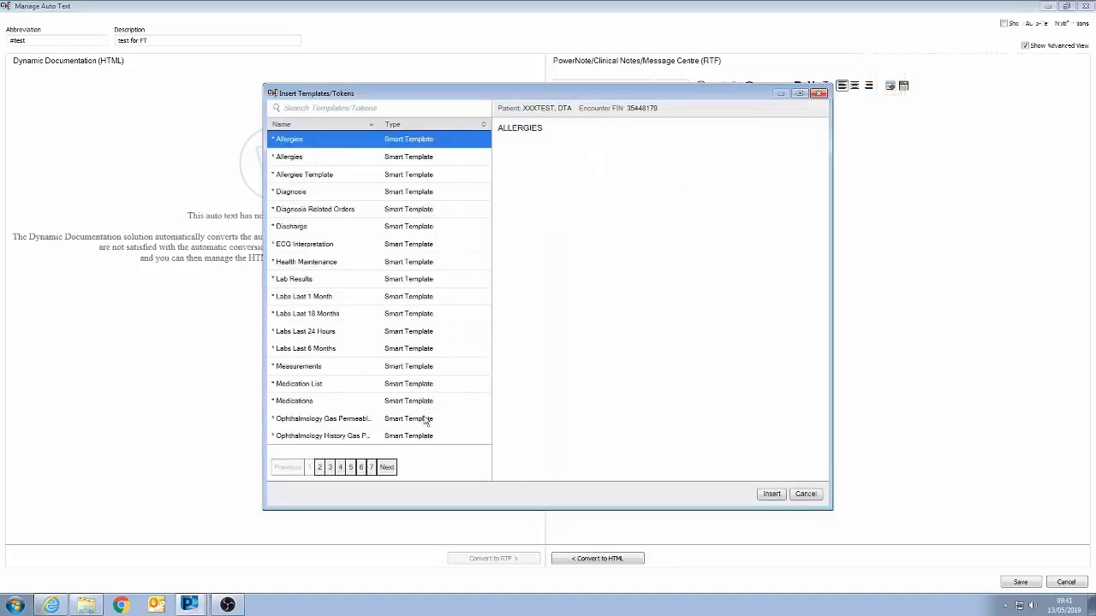
pyautogui.click(321, 385)
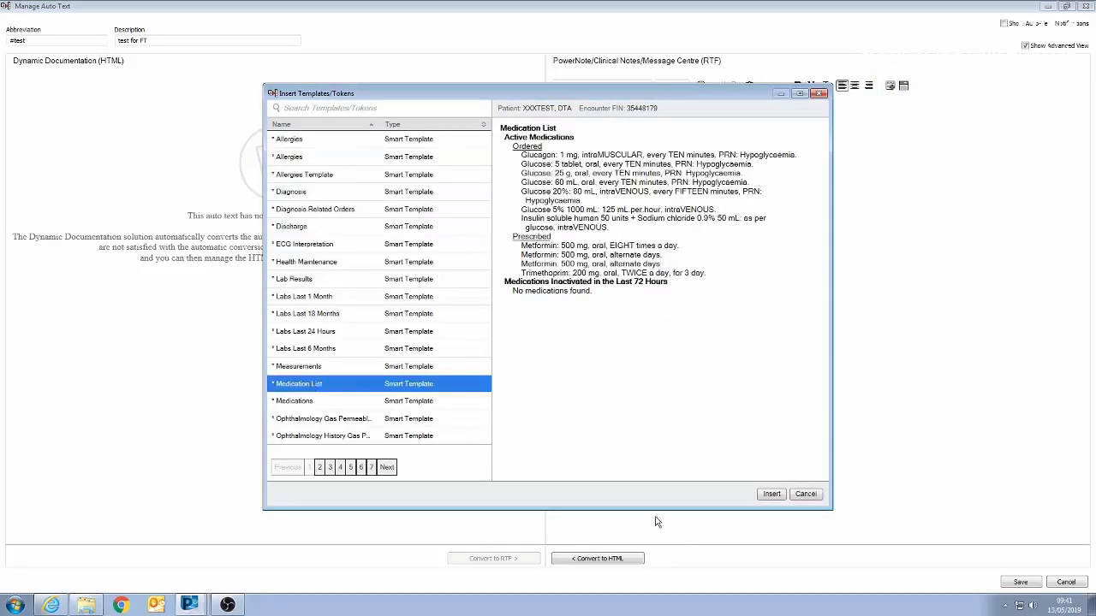
pyautogui.click(771, 494)
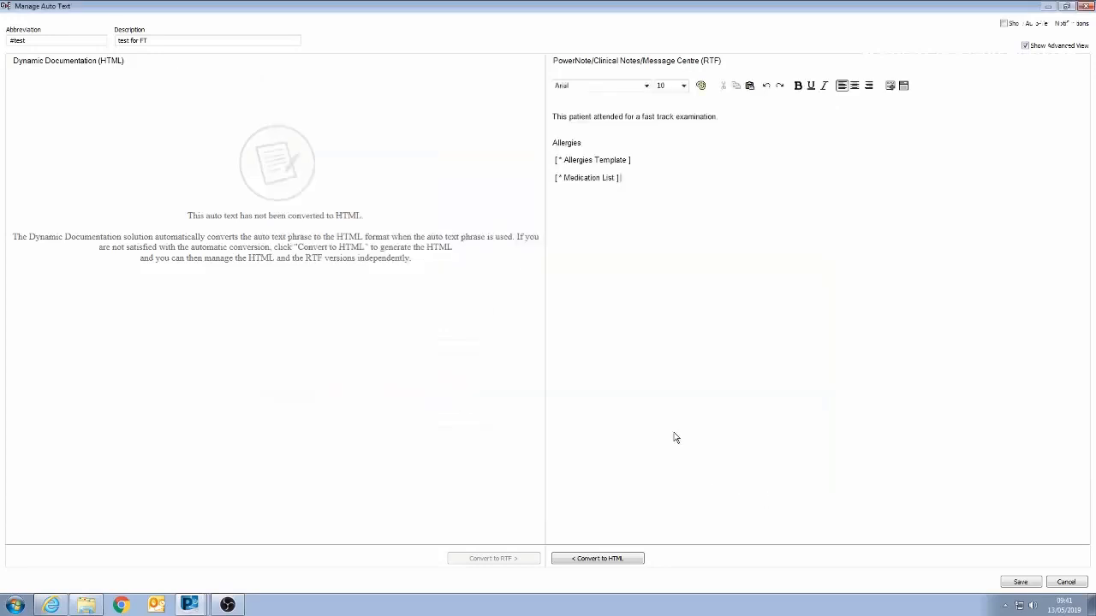
# - Add a "Current medication" heading on its own line above the Medication List smart template
pyautogui.press('Return')
pyautogui.press('Return')
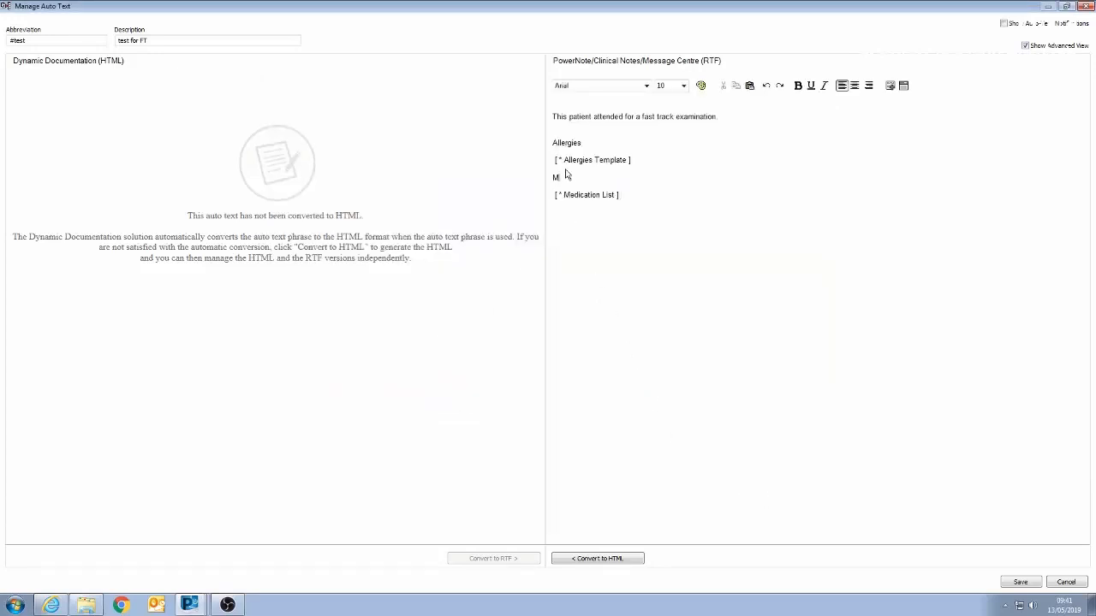
pyautogui.write('Current medication')
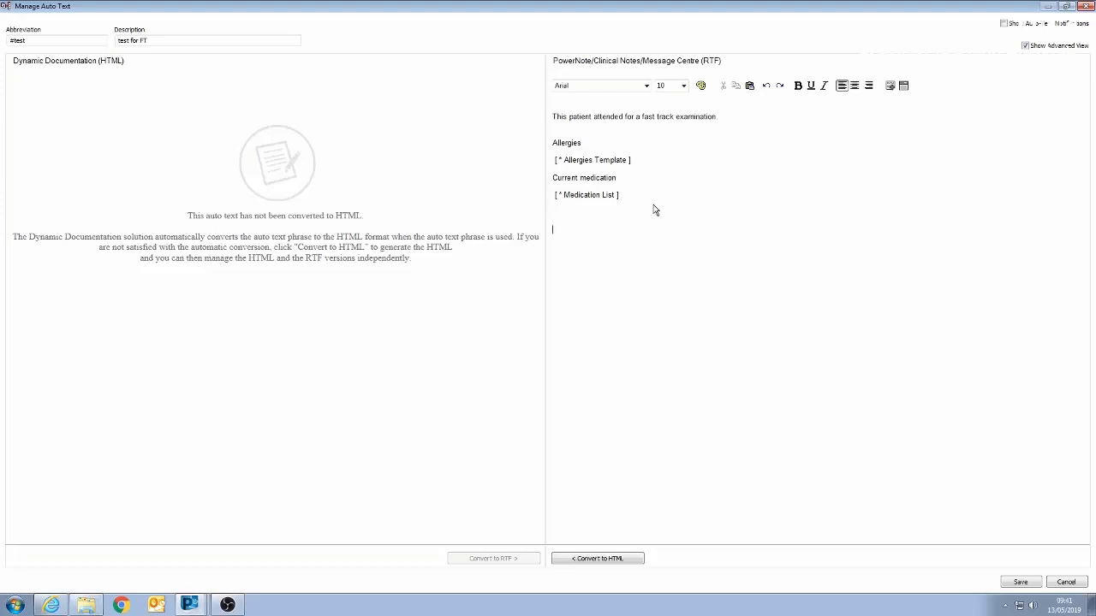
# - Insert a drop list under an "Examination" heading with a blank default and the items "Unremarkable examination", "Hepatomegaly" and "Enlarged spleen"
pyautogui.click(904, 86)
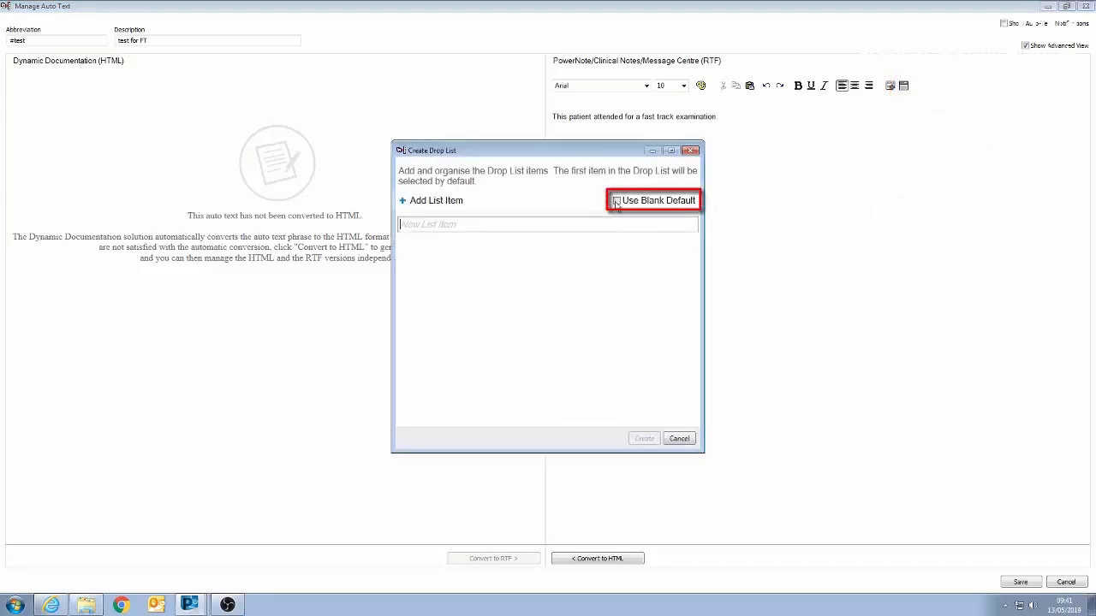
pyautogui.click(616, 202)
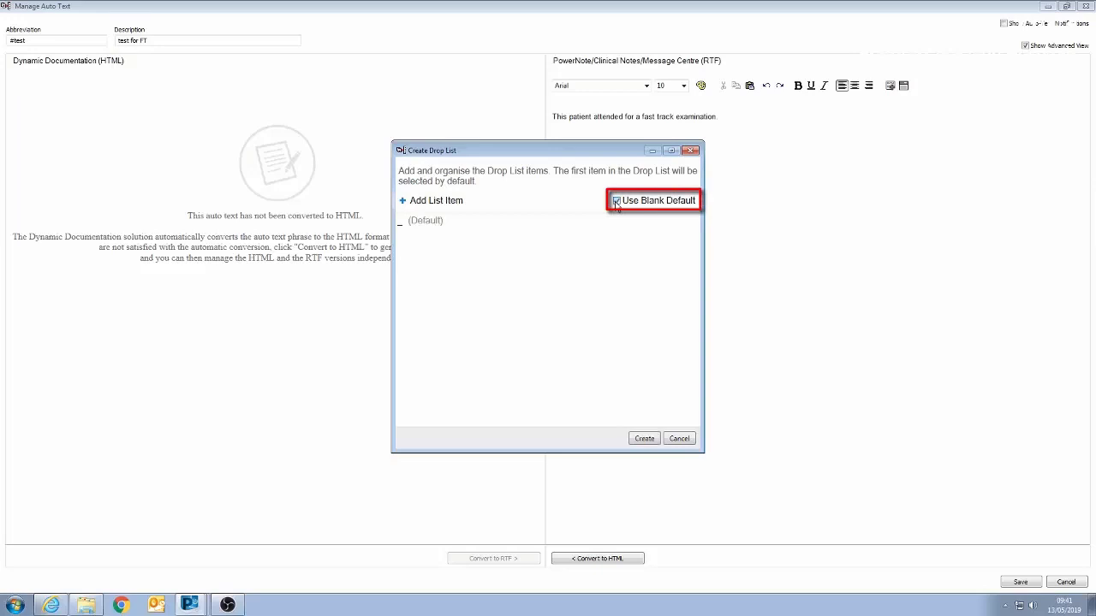
pyautogui.click(407, 203)
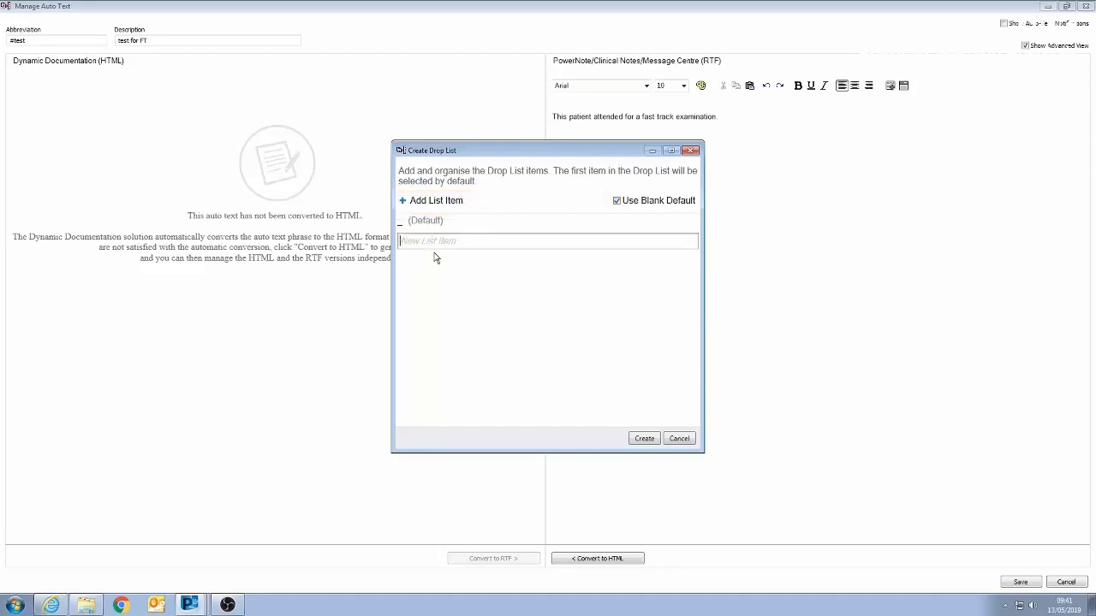
pyautogui.write('Unremarkable examination')
pyautogui.click(407, 202)
pyautogui.write('Hepa')
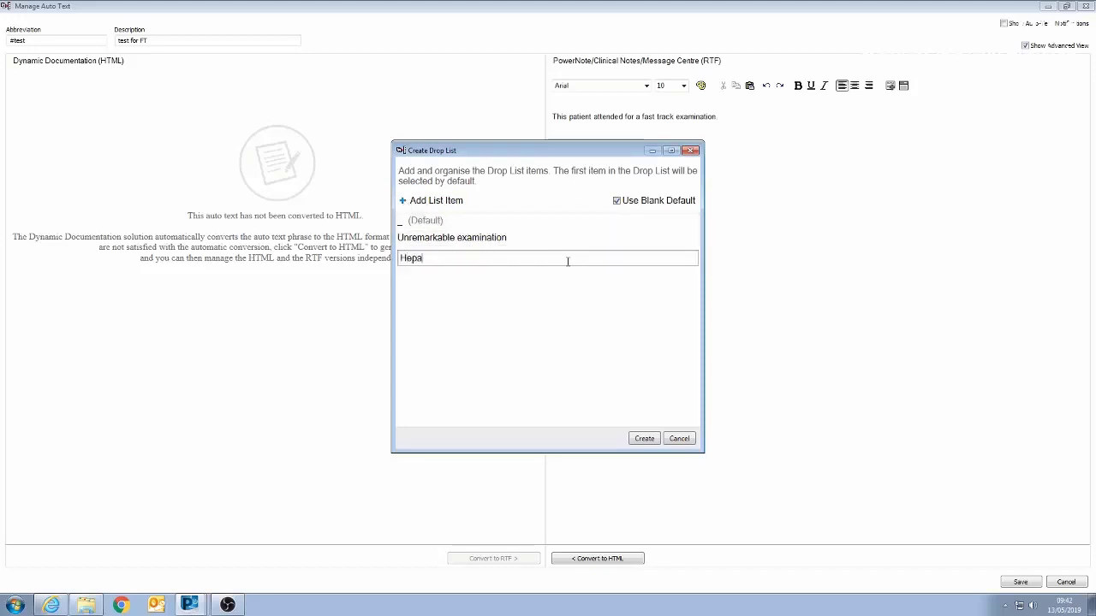
pyautogui.write('tomegaly')
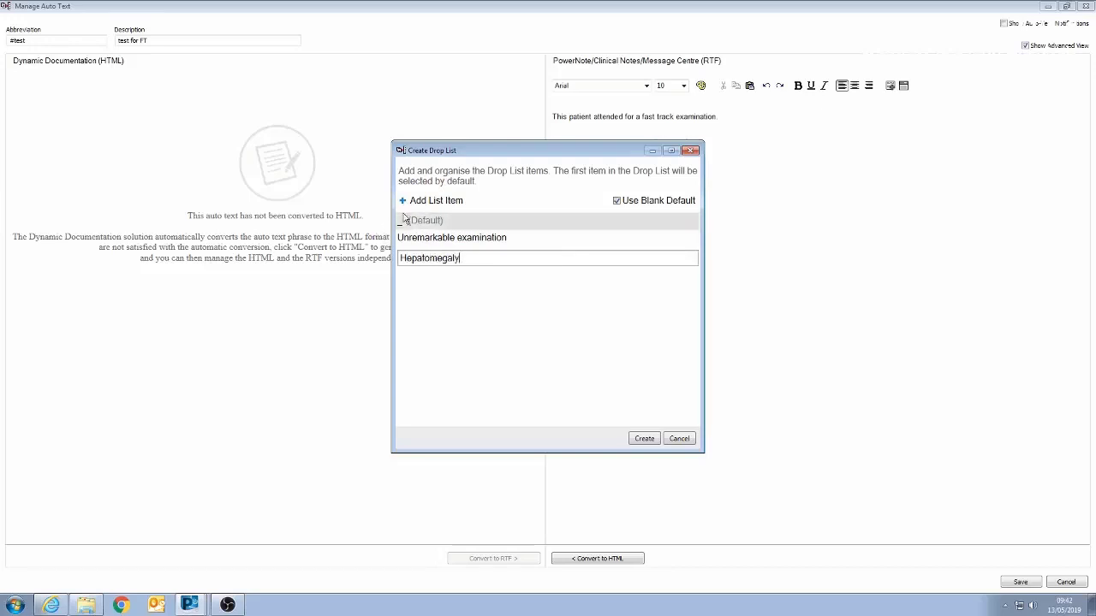
pyautogui.click(407, 201)
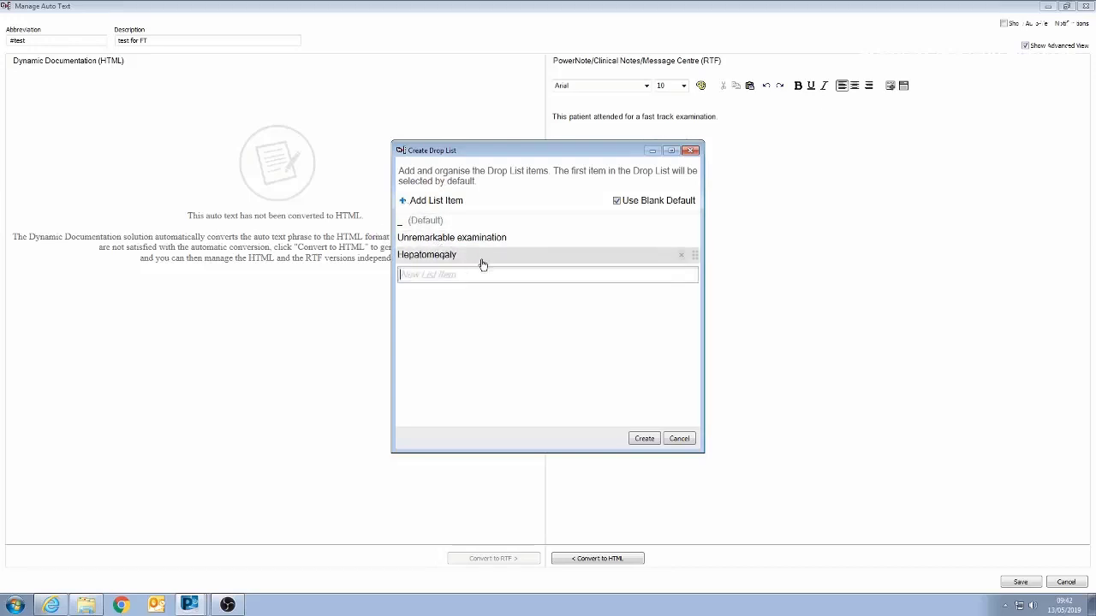
pyautogui.write('Enlarged spleen')
pyautogui.click(644, 438)
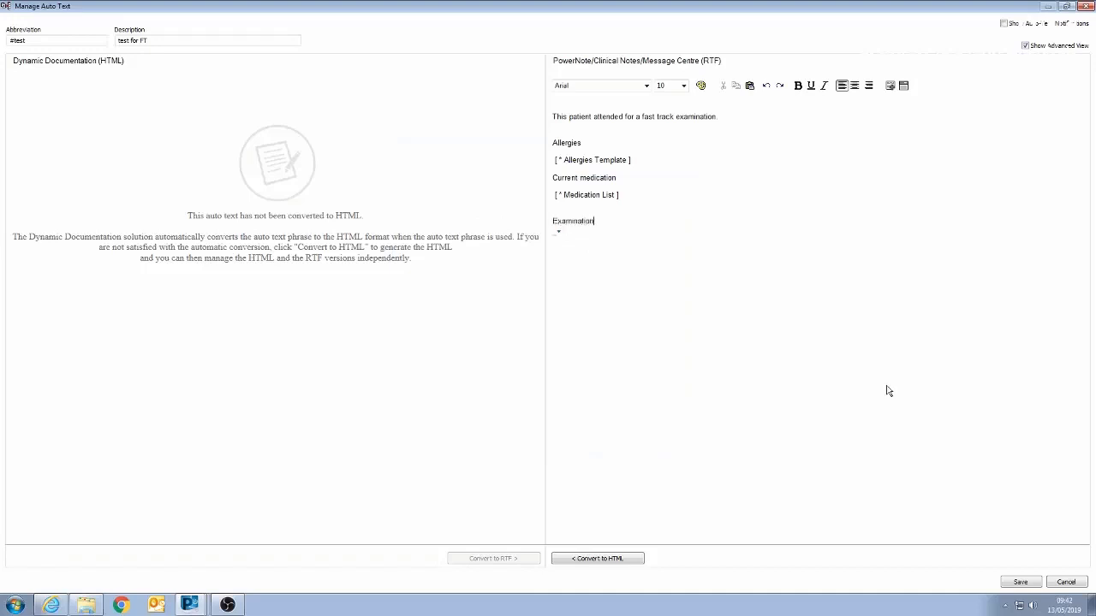
# - Add "Please be aware patient is on a fast track pathway" below the drop list and format it size 16, bold, underlined and red
pyautogui.click(588, 250)
pyautogui.write('Please be aware patient is on a fast track pathway')
pyautogui.moveTo(726, 272); pyautogui.dragTo(644, 260)
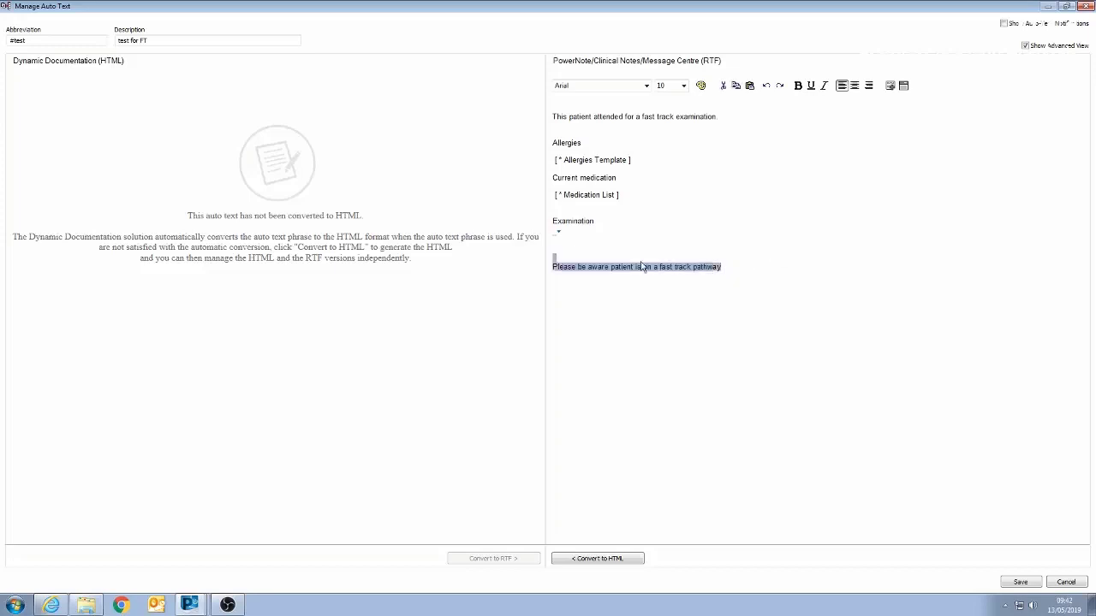
pyautogui.click(683, 85)
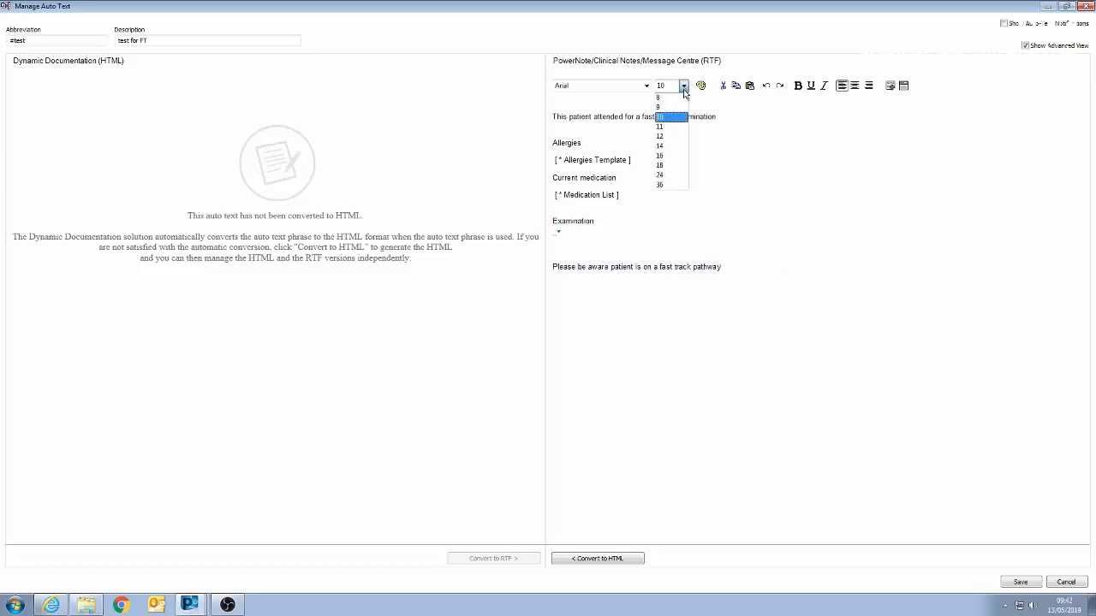
pyautogui.click(670, 156)
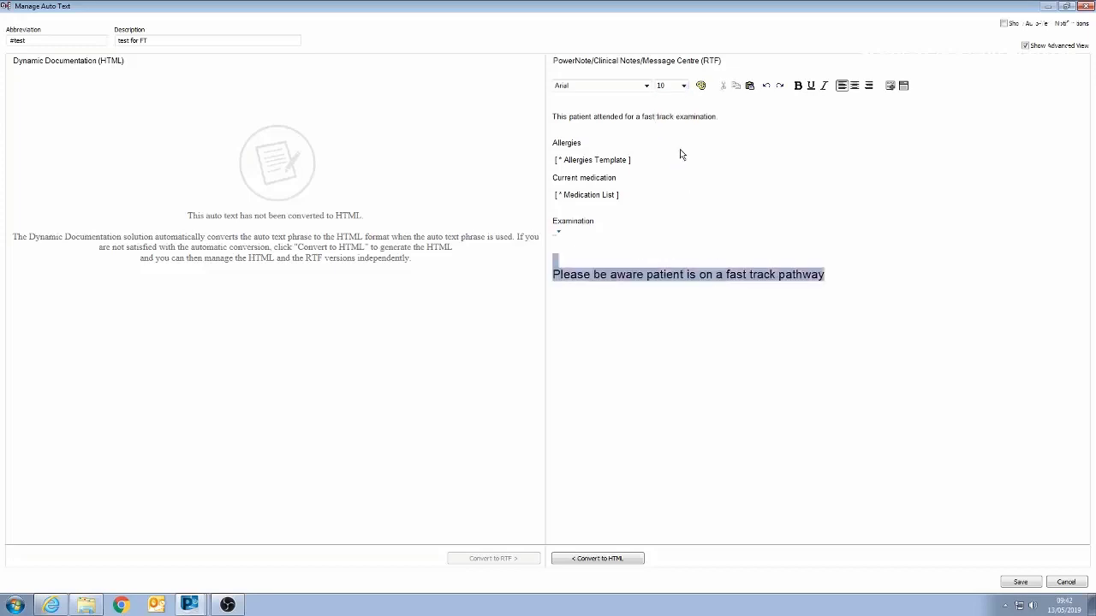
pyautogui.click(802, 90)
pyautogui.click(811, 89)
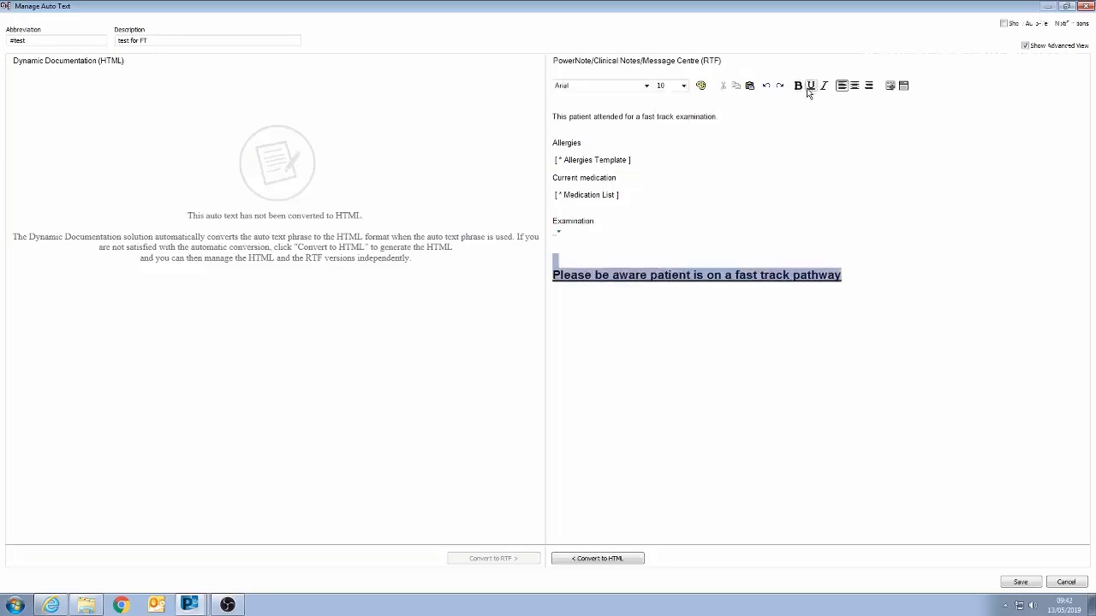
pyautogui.click(700, 86)
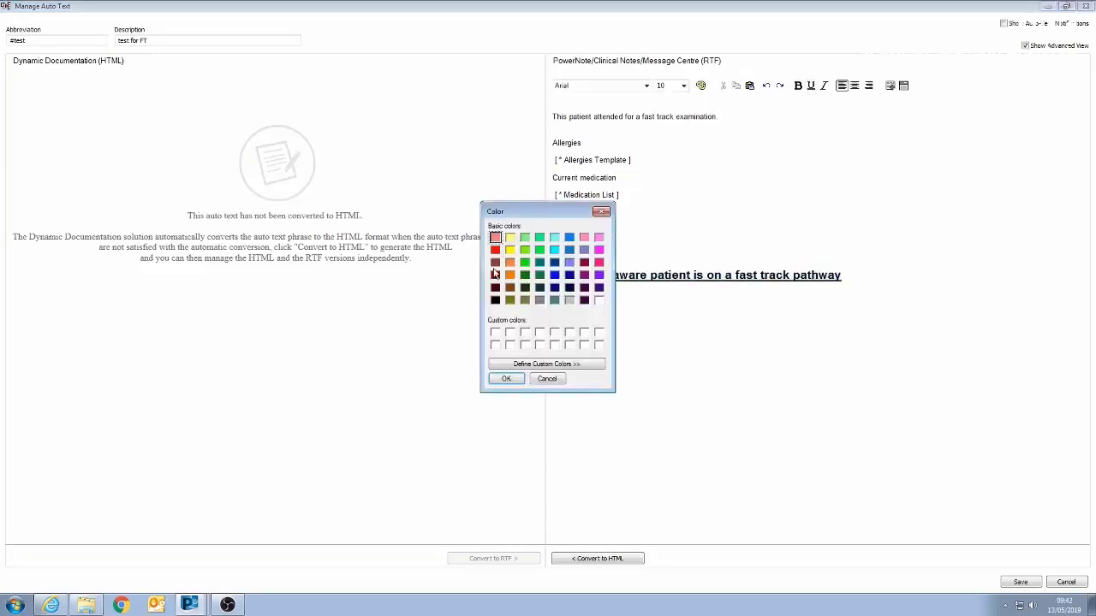
pyautogui.click(495, 249)
pyautogui.click(511, 380)
pyautogui.click(875, 369)
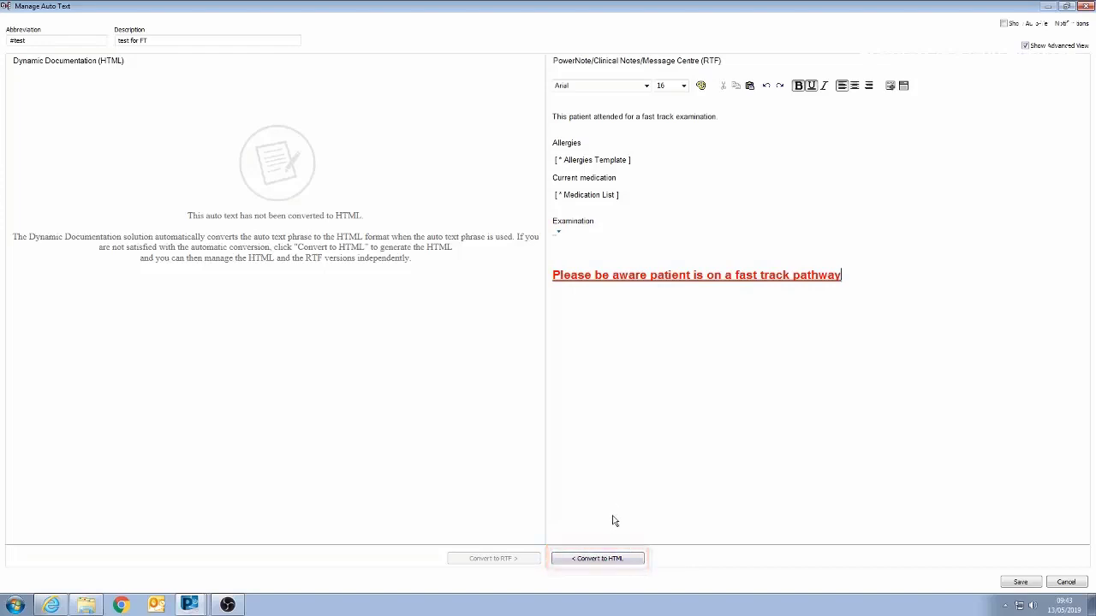
# - Convert the RTF version to HTML and save the phrase, overwriting the existing #test phrase, and close the auto text manager
pyautogui.click(608, 561)
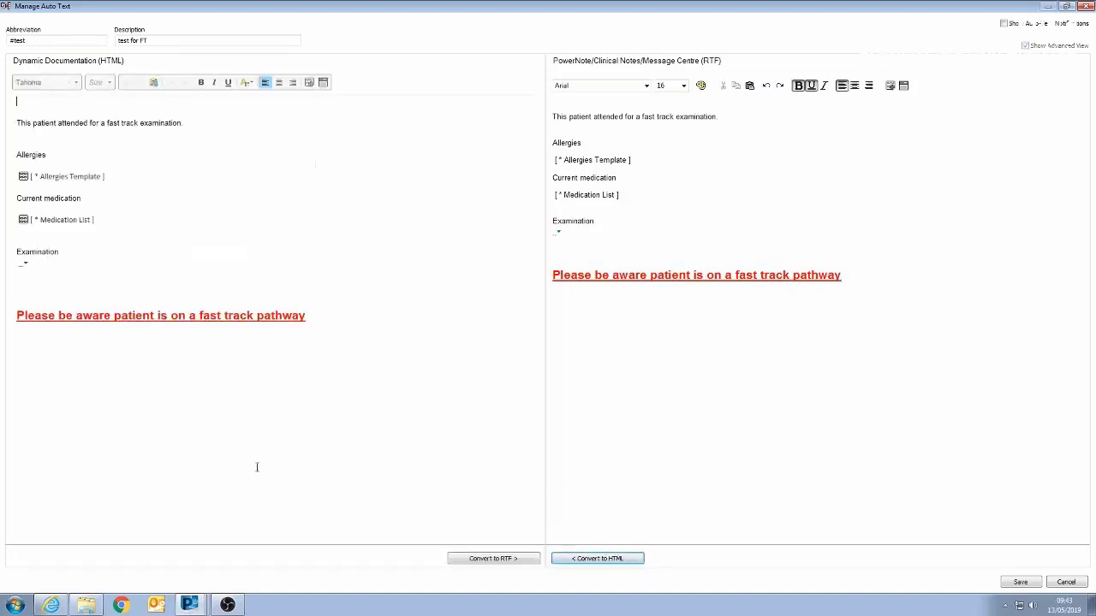
pyautogui.click(1020, 583)
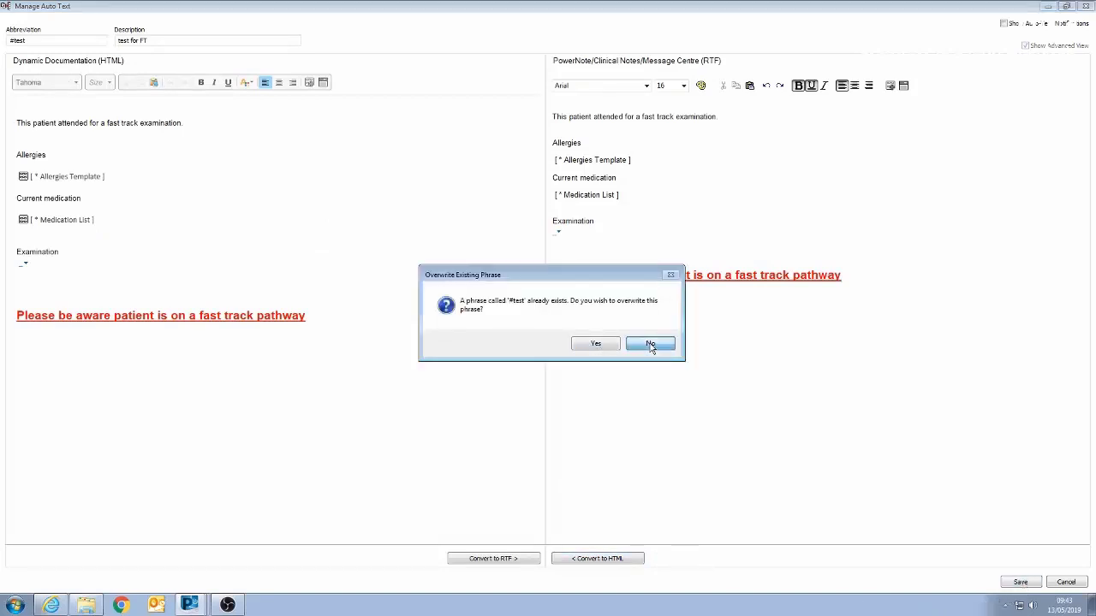
pyautogui.click(596, 344)
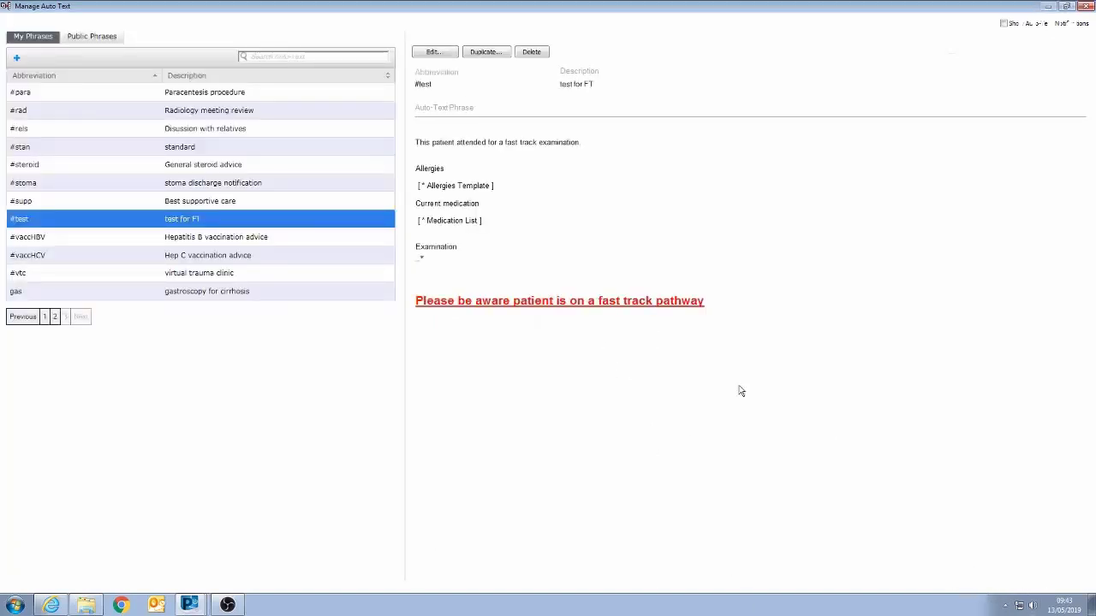
pyautogui.click(1084, 7)
# - Insert the #test auto text phrase into the body of the Gastroenterology Progress Note
pyautogui.click(249, 205)
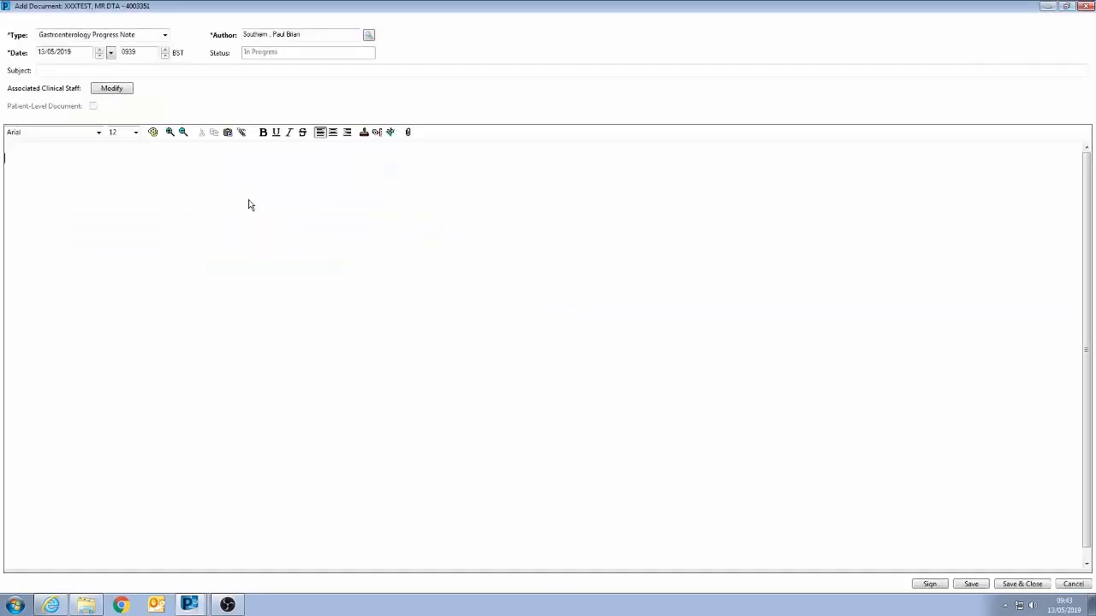
pyautogui.write('#te')
pyautogui.press('Return')
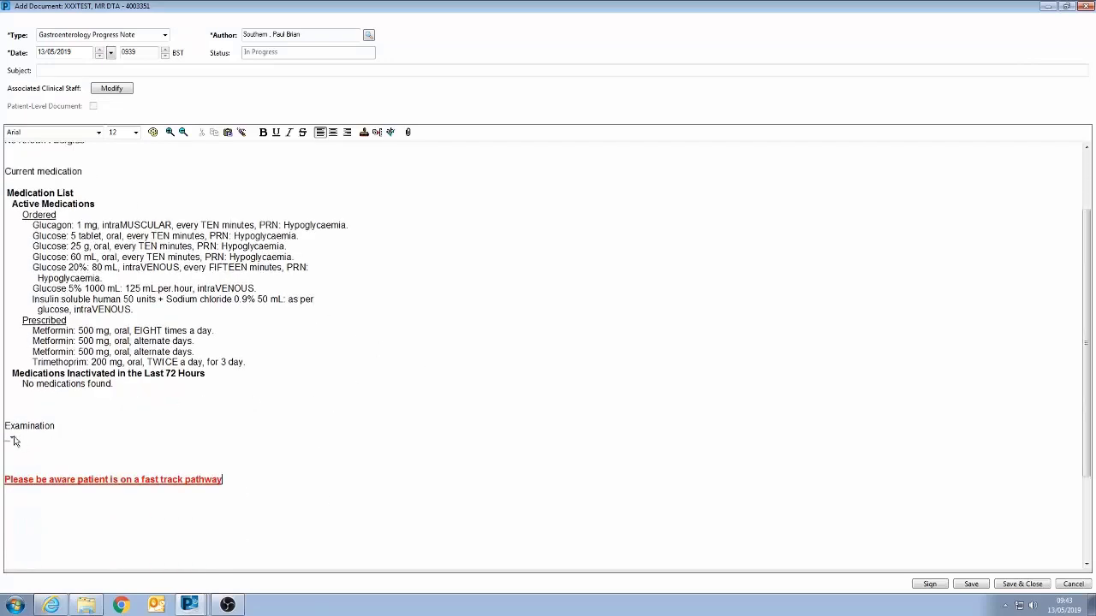
# - Choose an examination finding from the note's drop list and sign the Gastroenterology Progress Note
pyautogui.click(12, 439)
pyautogui.click(52, 414)
pyautogui.click(913, 585)
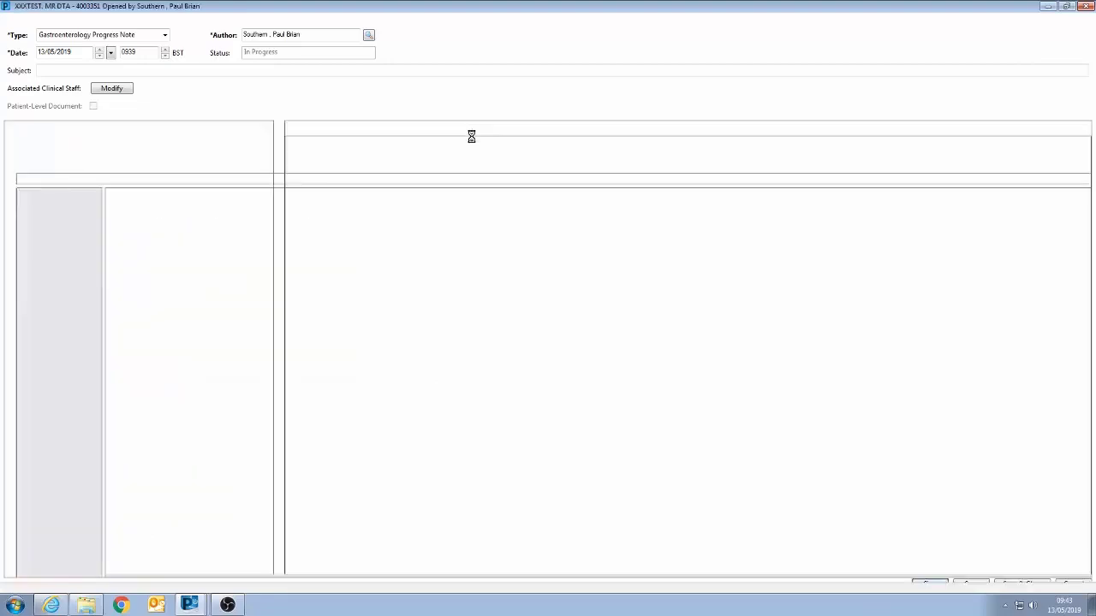